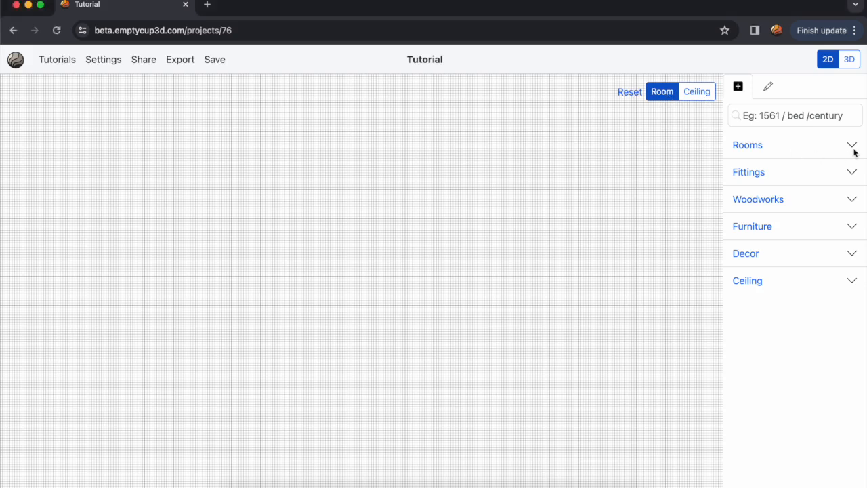
Add a standard room to the empty plan and move it to the middle of the drawing area
click(853, 149)
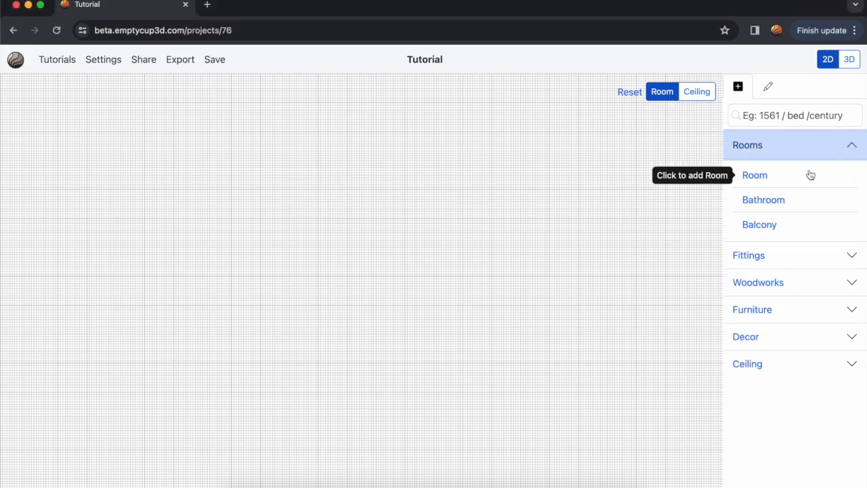
click(807, 175)
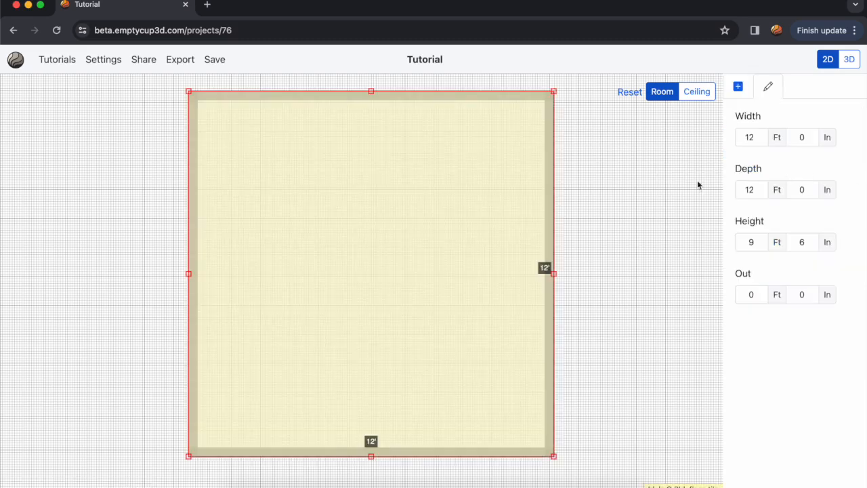
drag(485, 254, 496, 274)
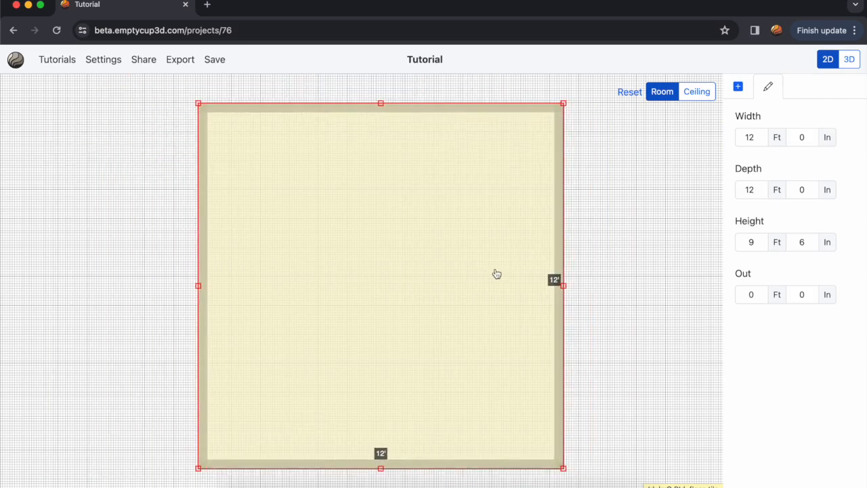
mouse_move(495, 270)
mouse_down()
mouse_move(428, 273)
mouse_move(482, 280)
mouse_up()
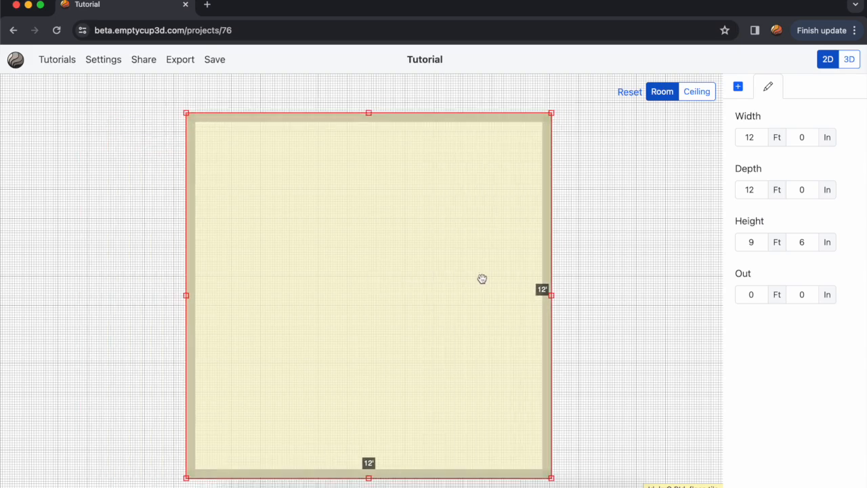
scroll(490, 284, down, 3)
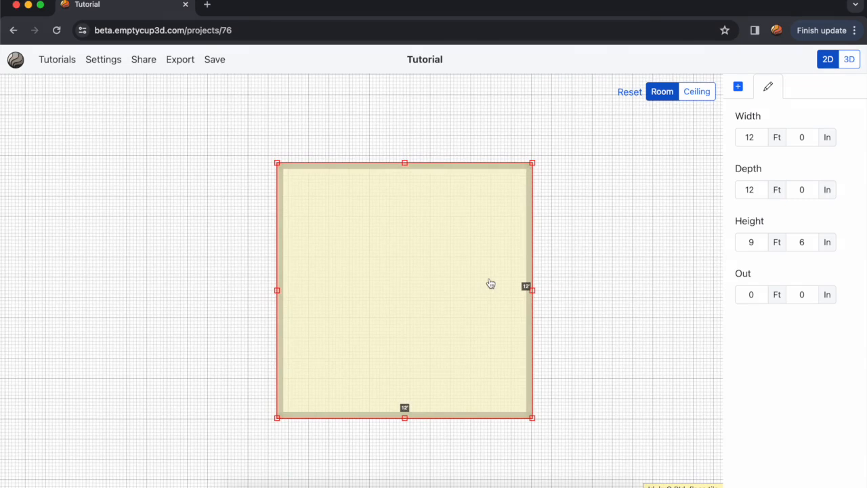
drag(491, 283, 453, 267)
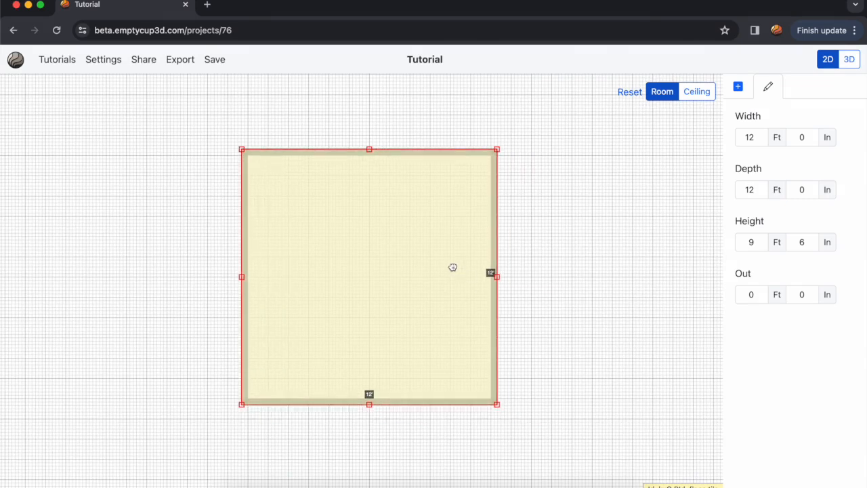
Try stepping the room's width to 14 ft and 13 ft, and pull its side wall in to 12 ft
click(759, 136)
click(759, 136)
click(759, 135)
click(759, 136)
click(759, 140)
click(759, 140)
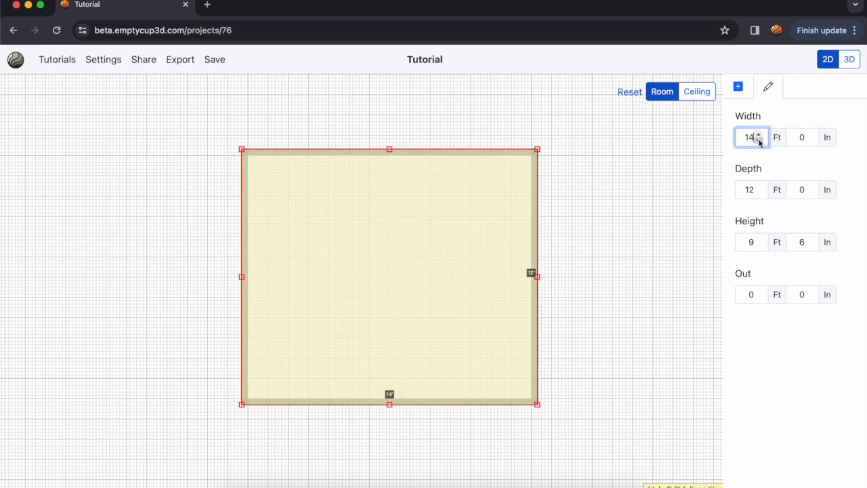
click(759, 140)
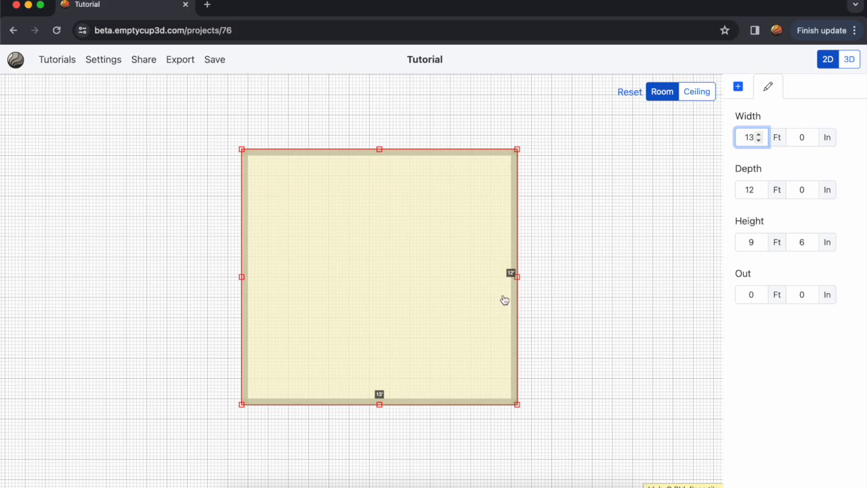
click(518, 276)
drag(518, 276, 497, 276)
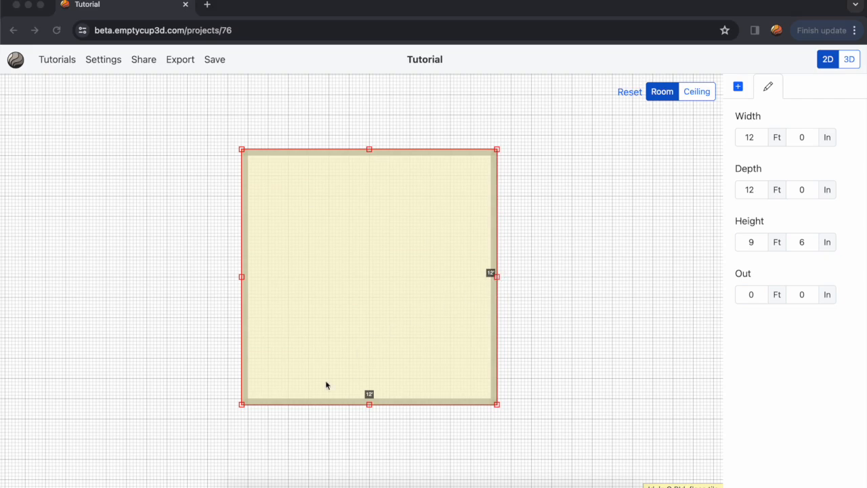
Check the drawing room's size in the floorplan image and set the room to 10 ft wide and 16 ft deep
key(super+Tab)
key(super+Tab)
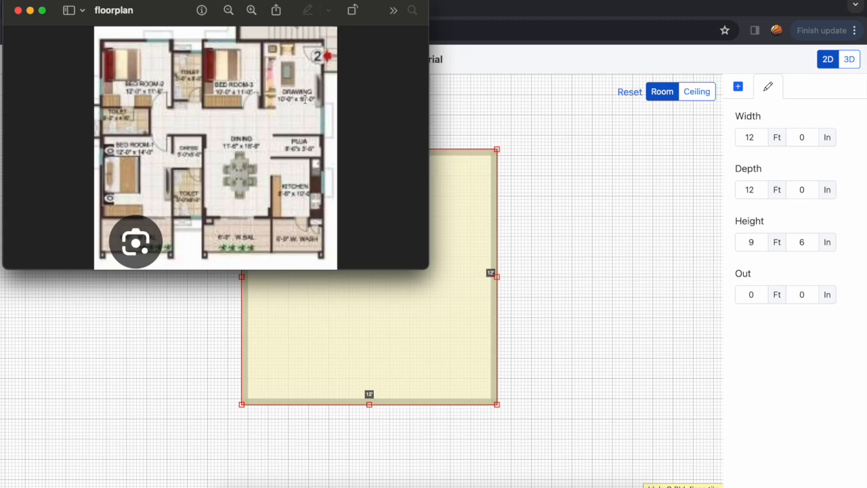
click(533, 218)
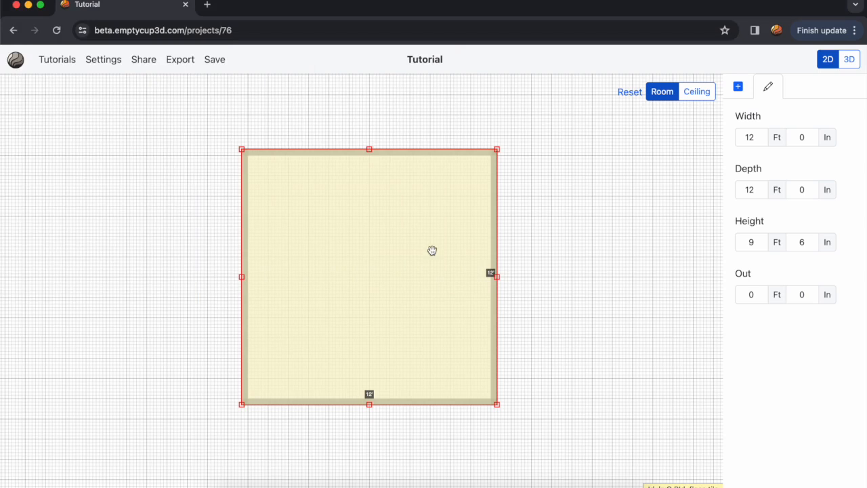
double_click(758, 140)
double_click(757, 194)
text(16)
key(Return)
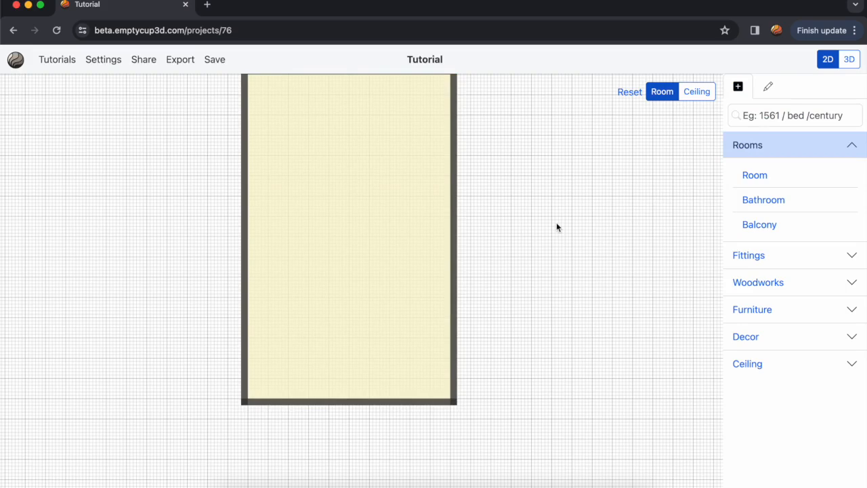
Consult the floorplan image for Bedroom-3, duplicate the room against its left wall, and shorten the copy's depth to 11 ft
click(628, 93)
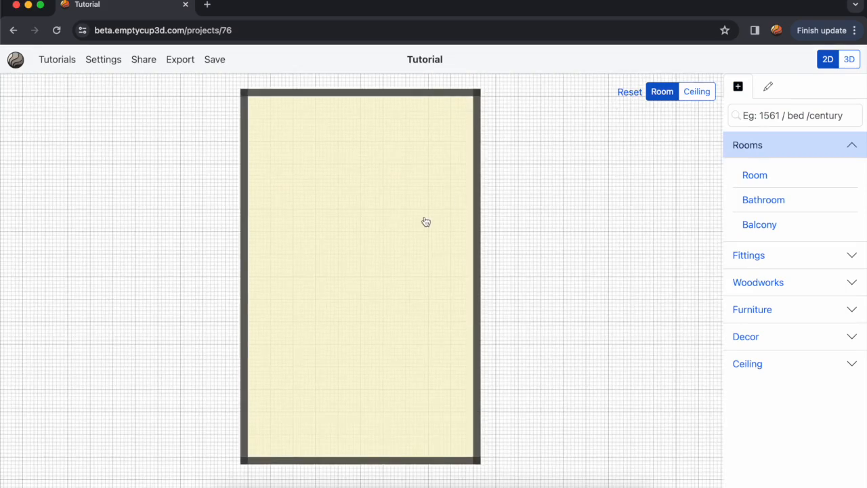
scroll(426, 222, down, 3)
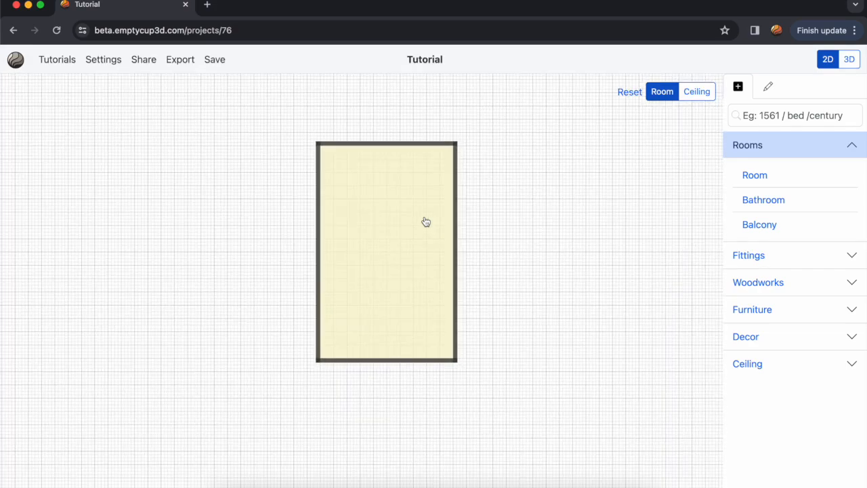
drag(425, 222, 453, 242)
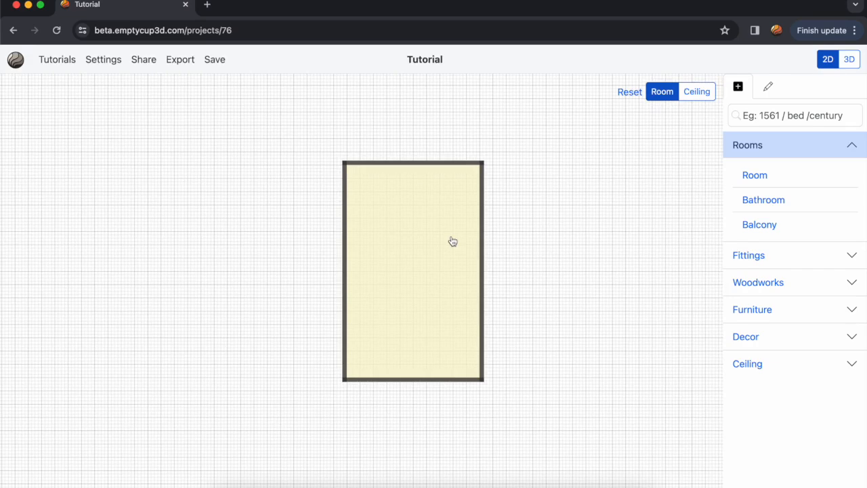
click(452, 271)
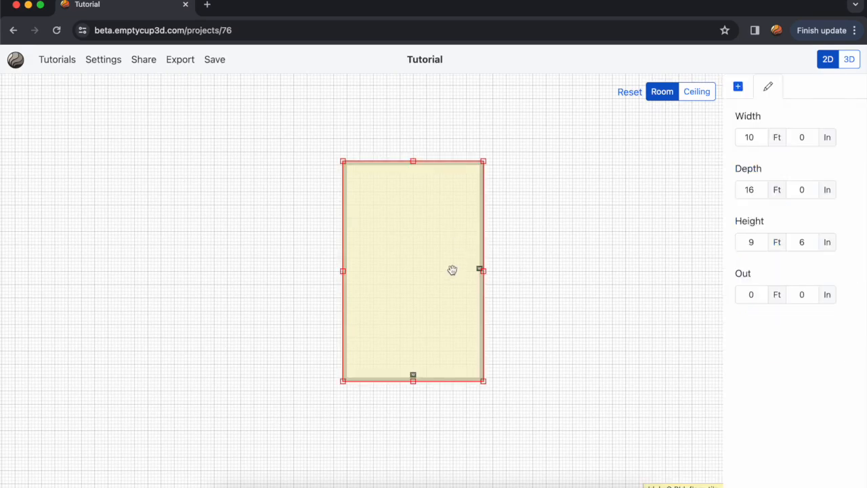
key(super+Tab)
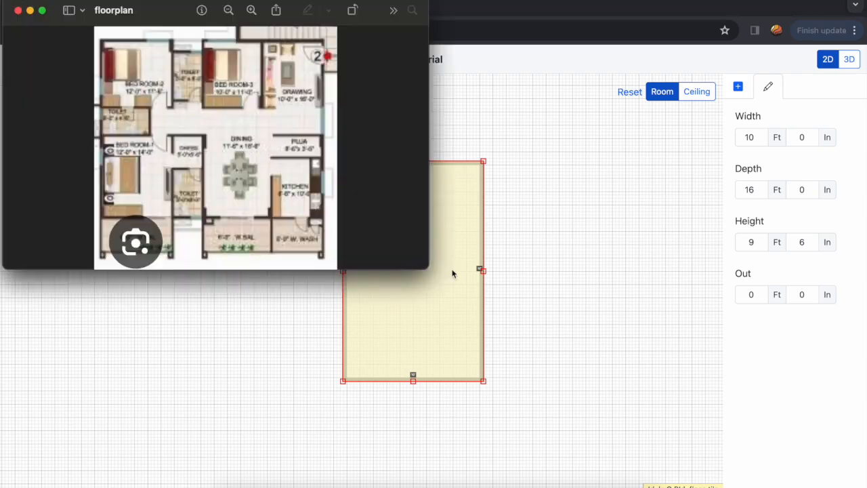
drag(215, 84, 261, 93)
click(528, 175)
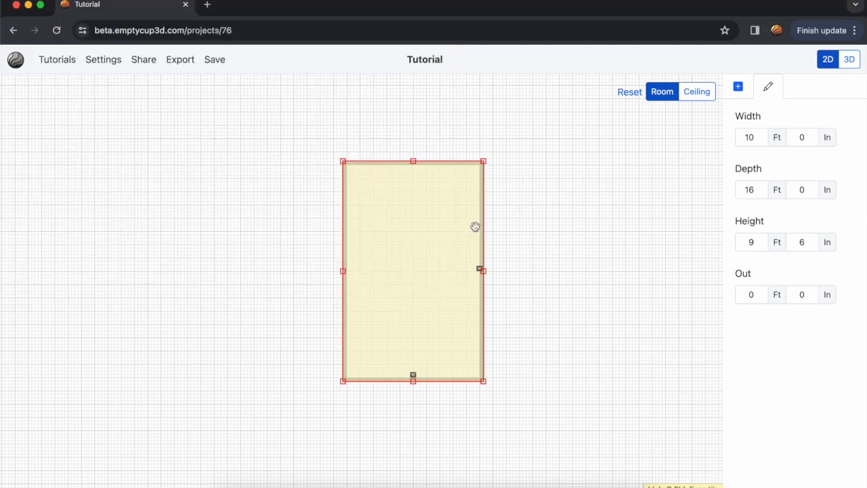
drag(475, 226, 324, 247)
drag(277, 380, 286, 317)
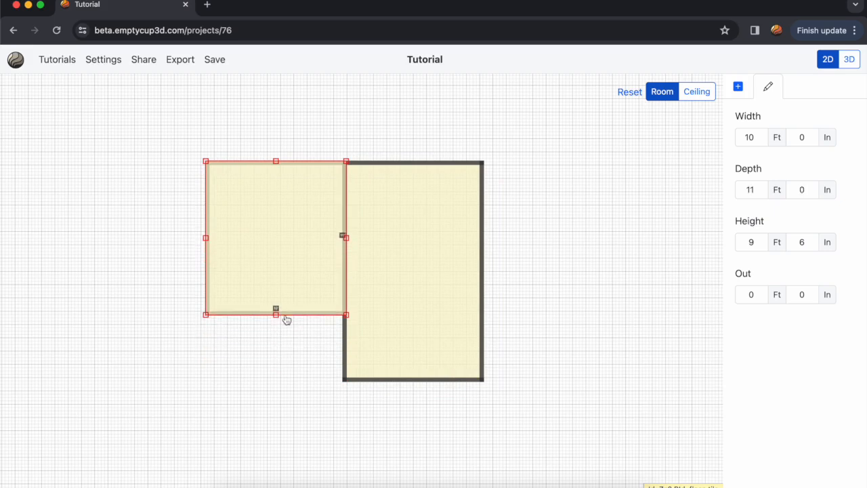
click(287, 345)
drag(287, 345, 315, 344)
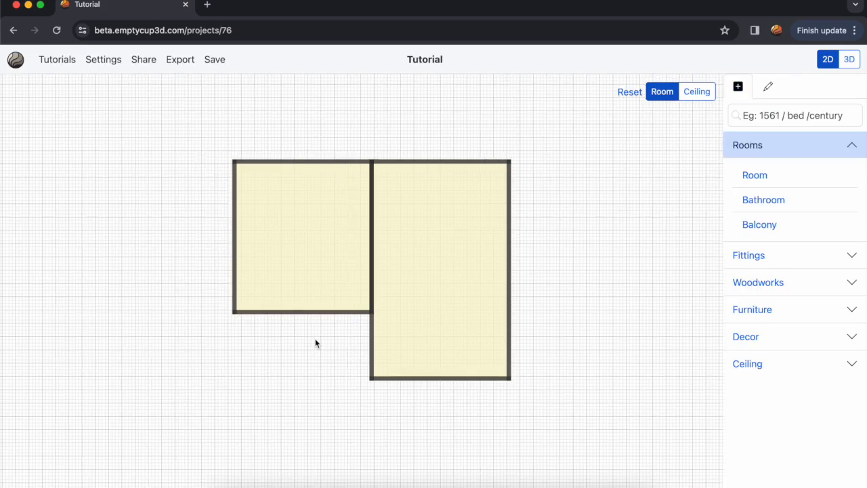
Check the puja room's size in the floorplan image and add a new room with a width of 8 ft 6 in
key(super+Tab)
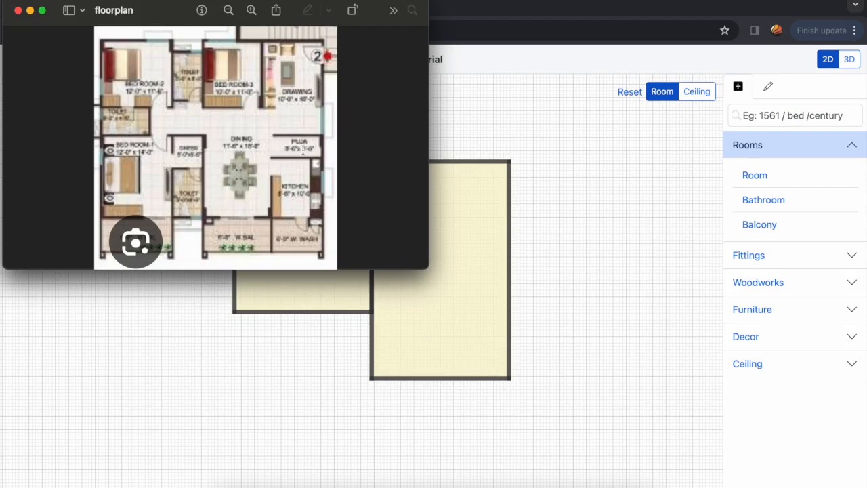
key(super+Tab)
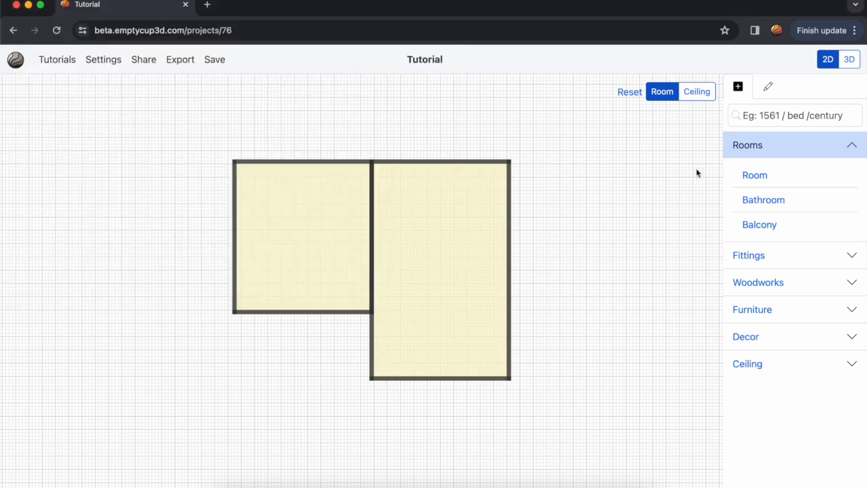
click(786, 176)
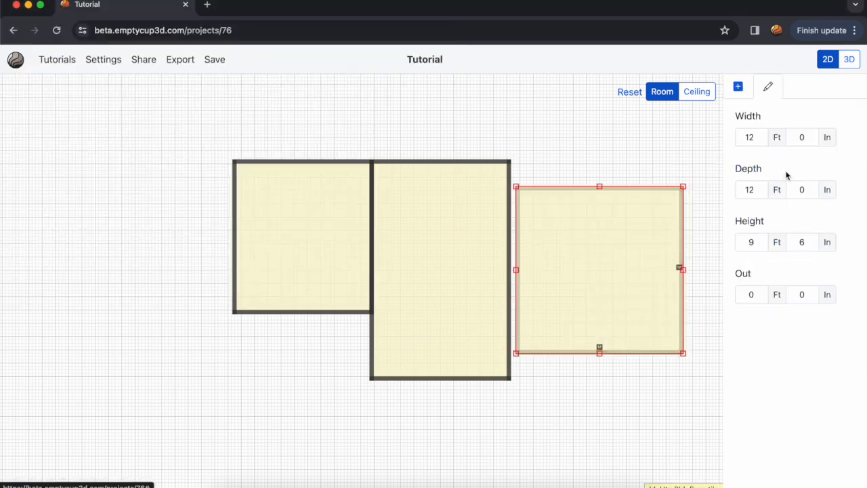
double_click(751, 138)
text(6)
key(Tab)
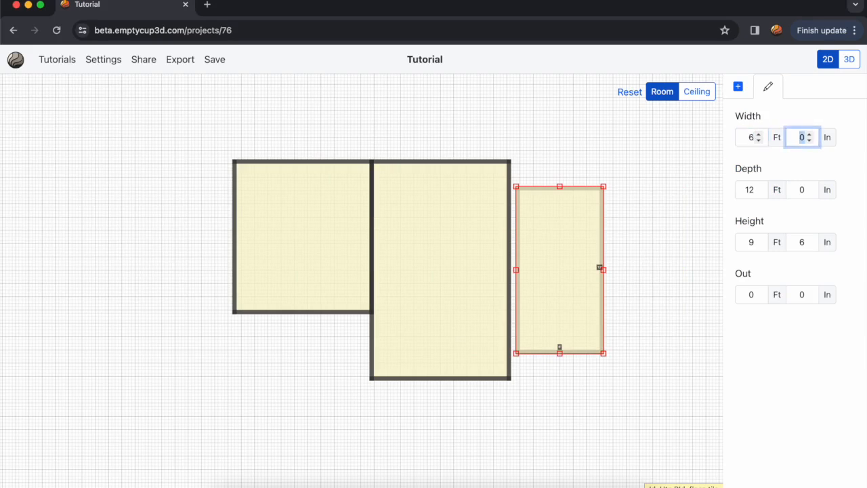
key(shift+Tab)
text(8)
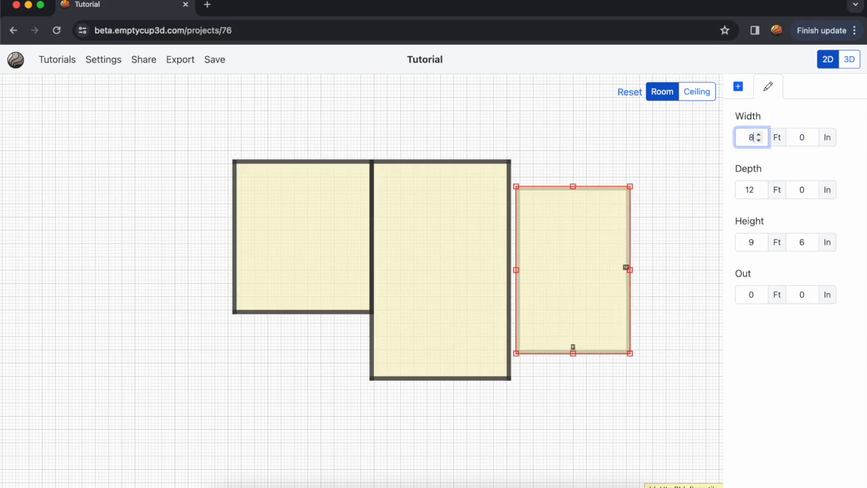
key(Tab)
text(6)
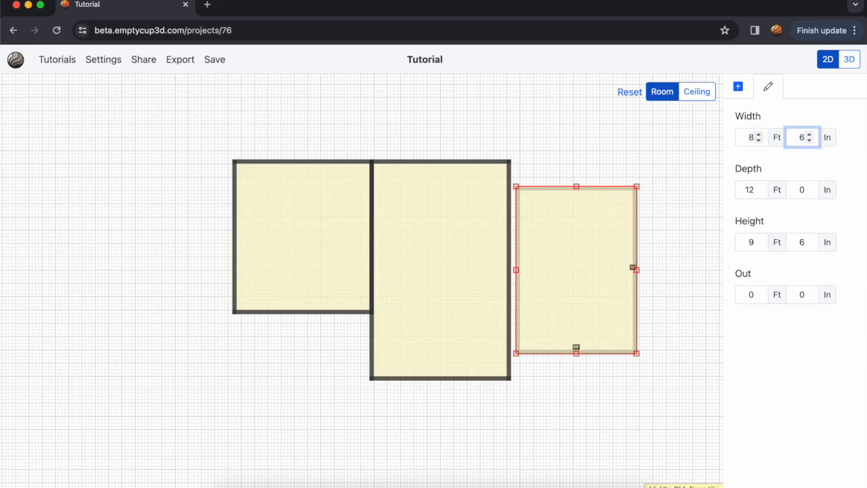
Set the new puja room's depth to 3 ft 6 in
click(752, 194)
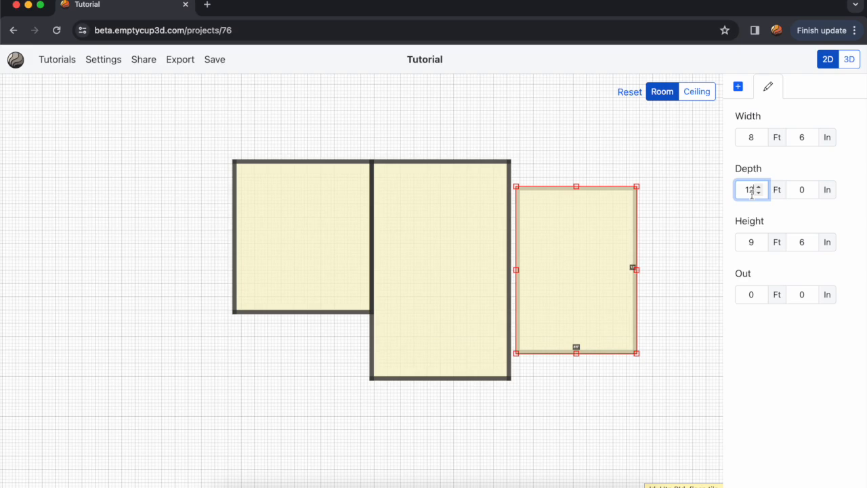
double_click(751, 194)
text(3)
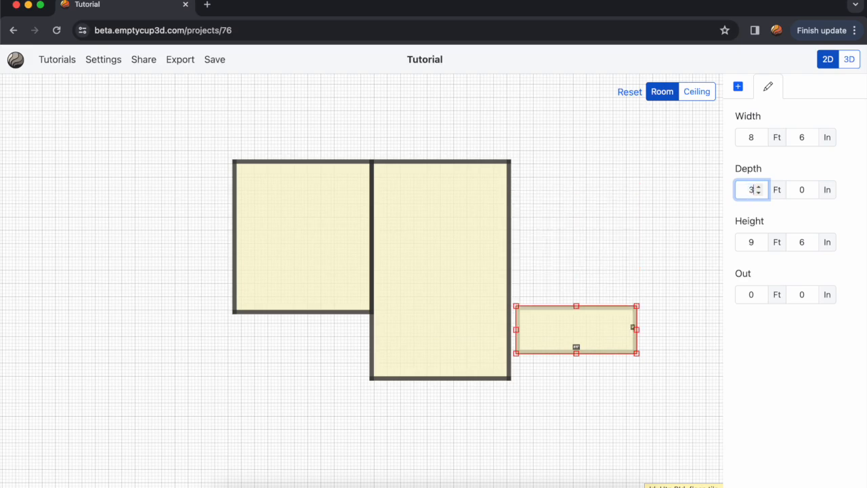
key(Tab)
text(6)
click(663, 210)
click(570, 324)
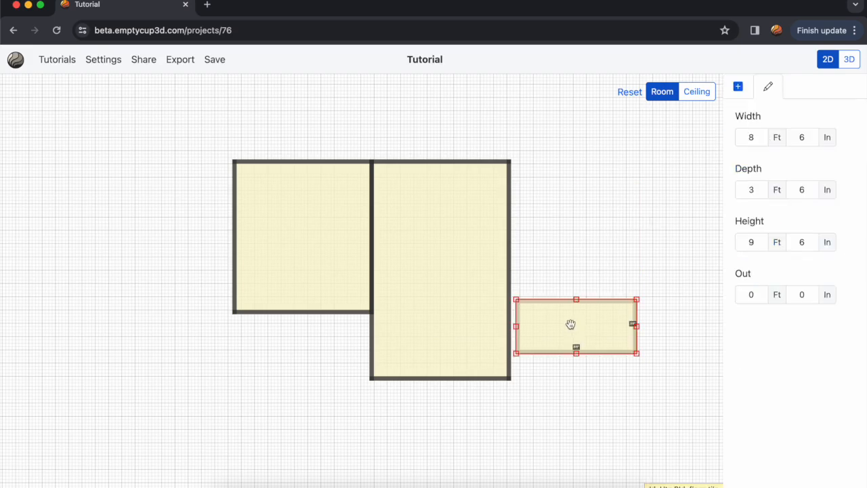
key(Tab)
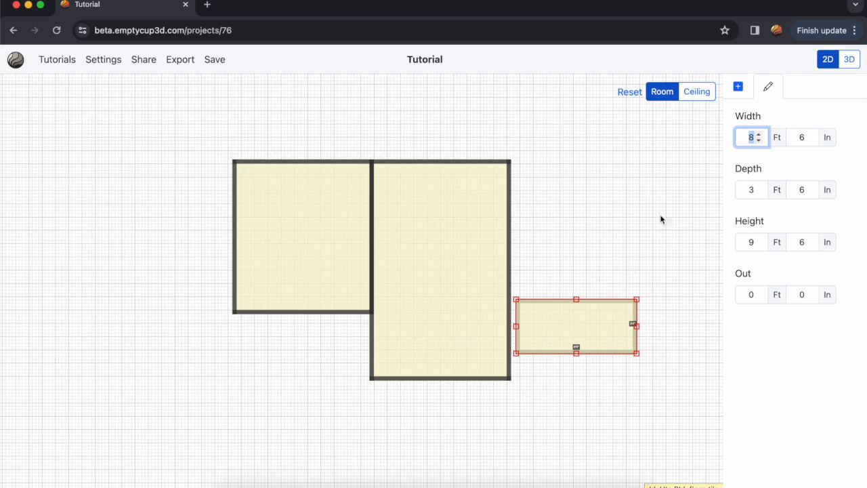
key(Tab)
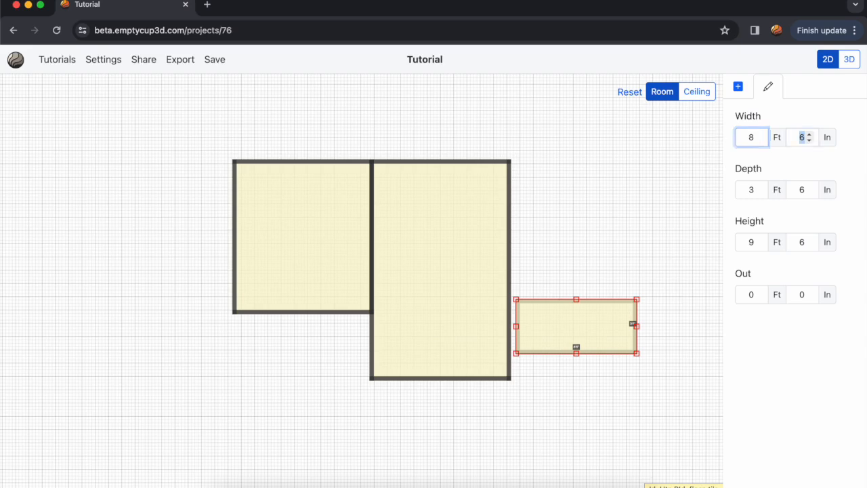
key(Tab)
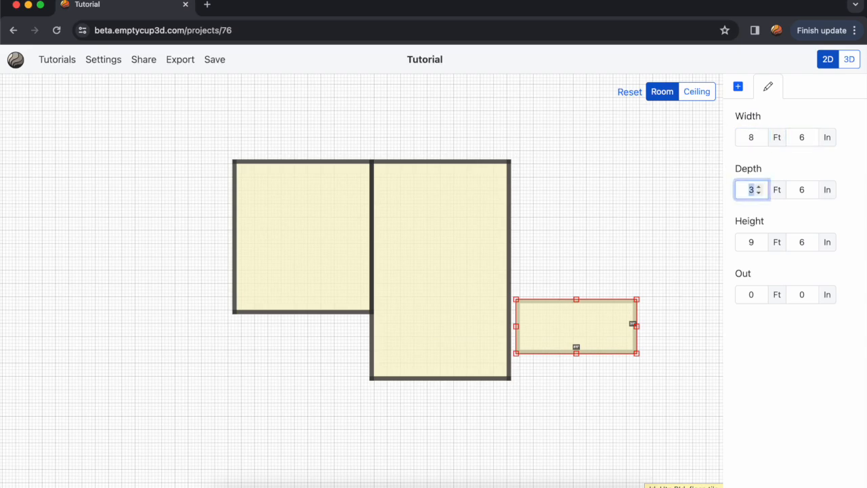
key(Tab)
key(Return)
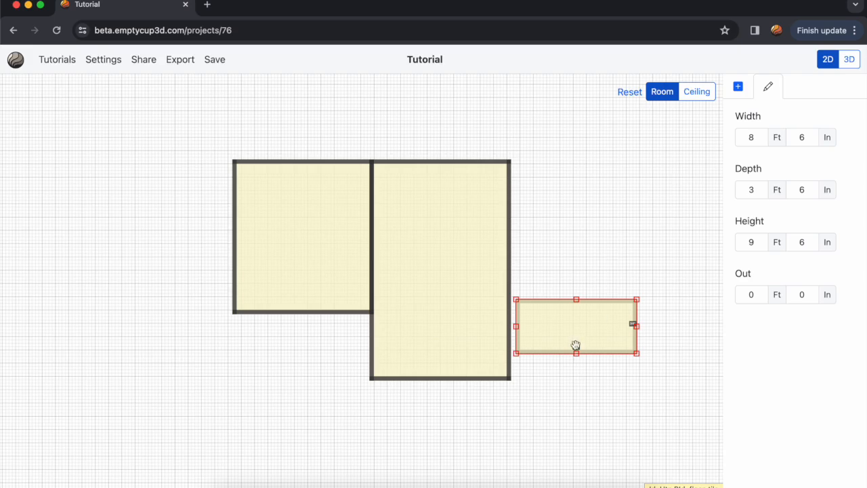
Move the puja room directly below the drawing room, with their right walls aligned, and deselect it
drag(584, 326, 458, 407)
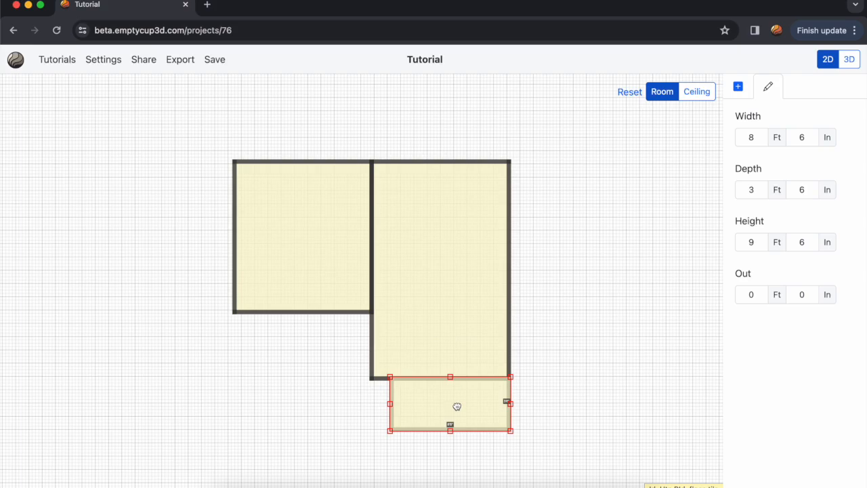
click(556, 402)
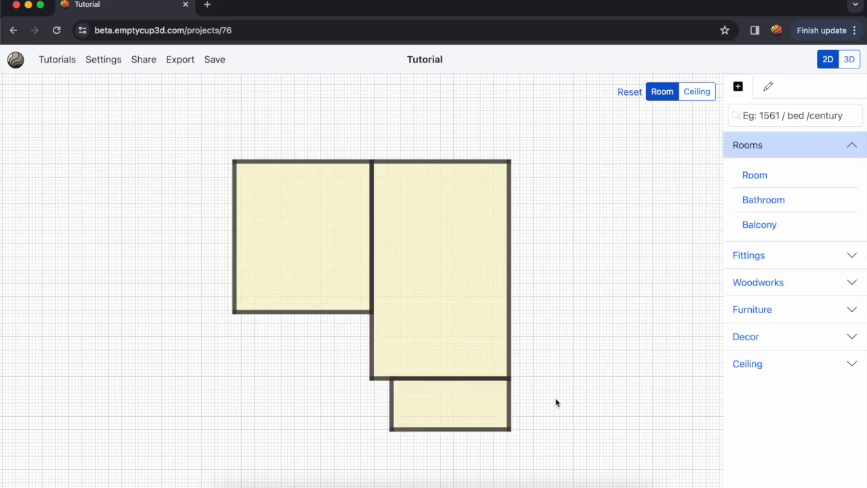
Consult the floorplan image for the kitchen and duplicate the puja room directly below itself
scroll(556, 402, down, 5)
drag(555, 401, 548, 318)
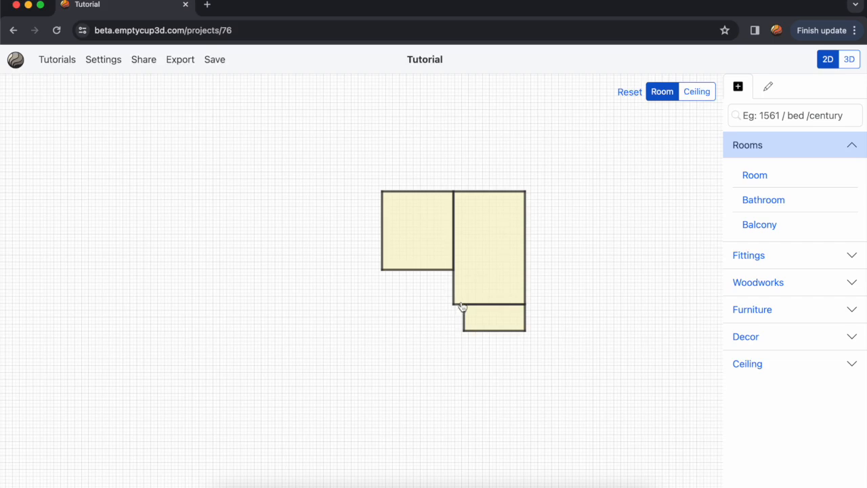
key(super+Tab)
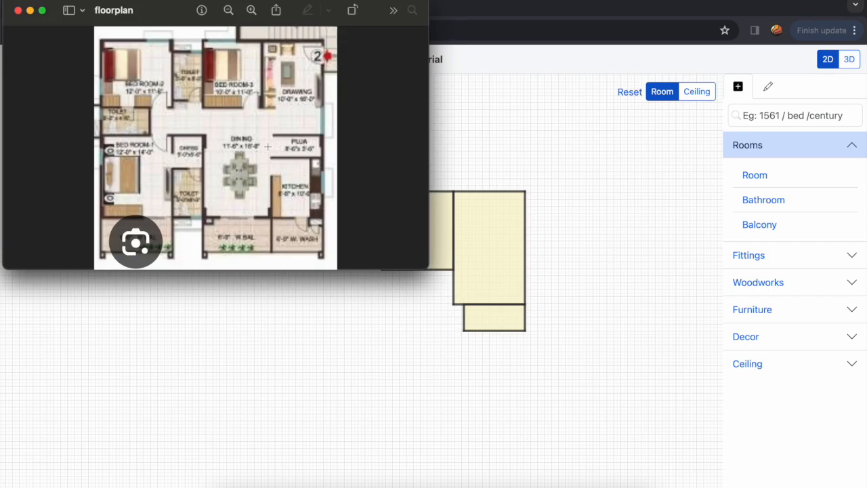
click(637, 276)
drag(511, 319, 507, 343)
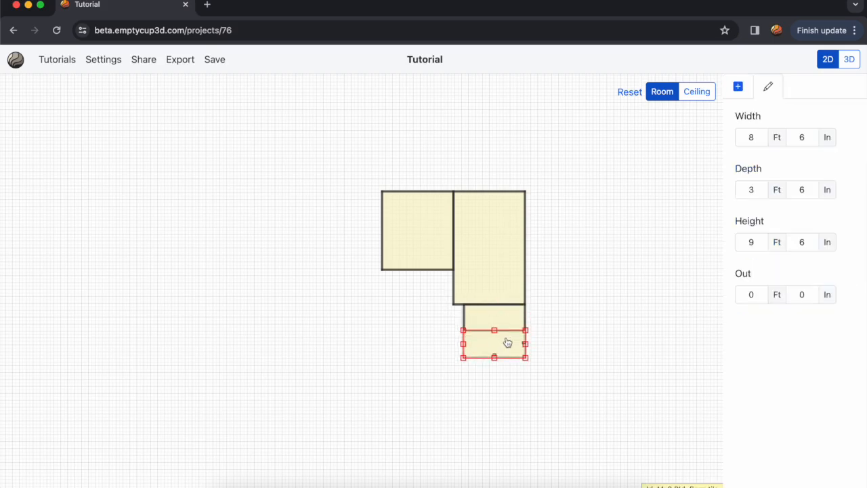
Set the duplicated kitchen room's depth to 10 ft 0 in and deselect it
click(752, 189)
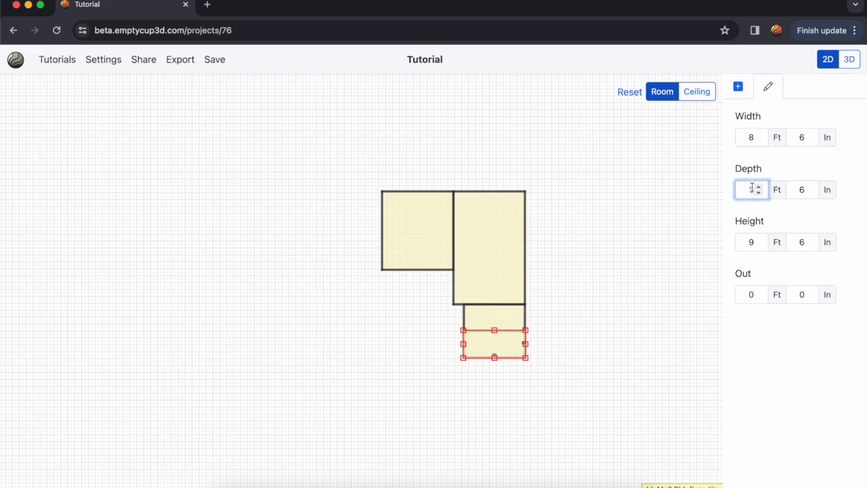
key(BackSpace)
text(10)
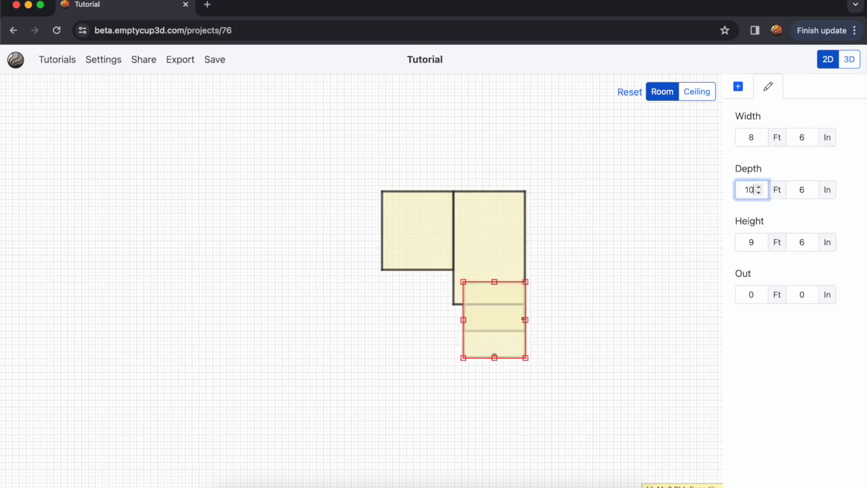
key(Tab)
text(0)
click(555, 298)
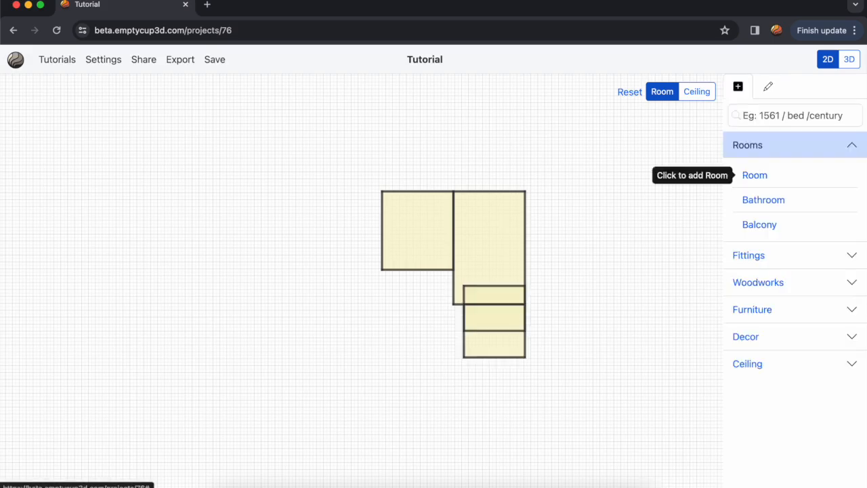
Move the kitchen directly below the puja room with their side walls aligned, and deselect it
drag(498, 356, 498, 399)
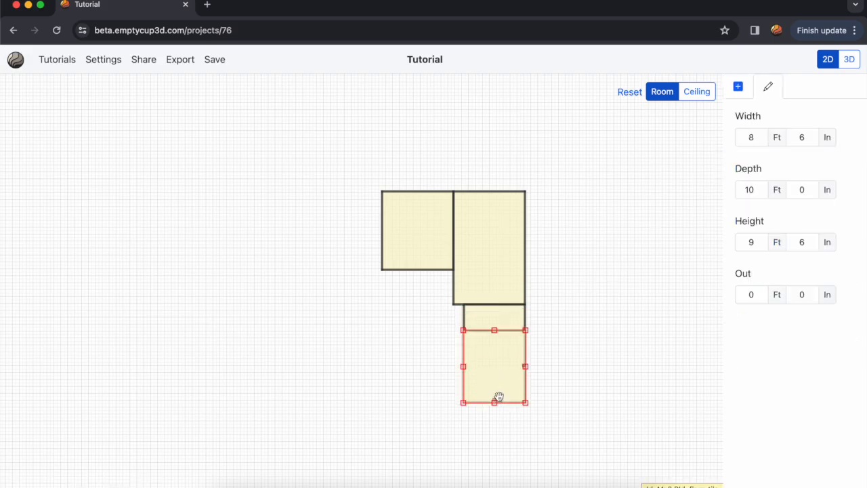
click(398, 375)
scroll(445, 347, down, 10)
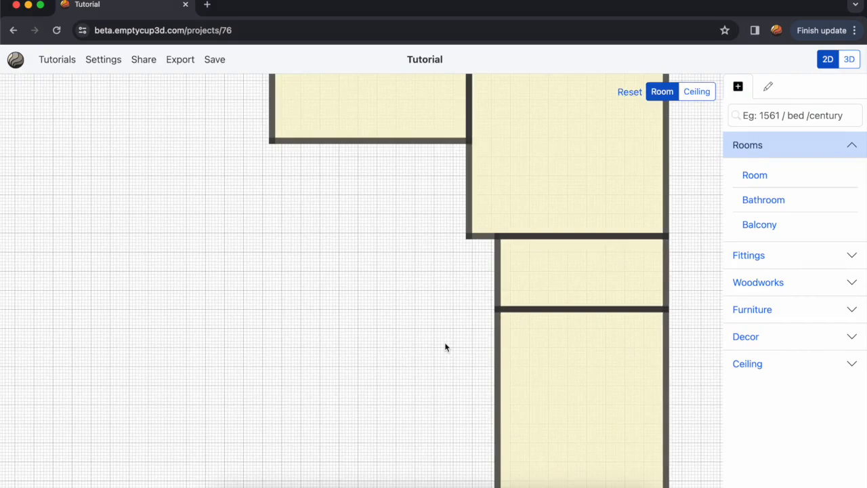
scroll(394, 336, down, 3)
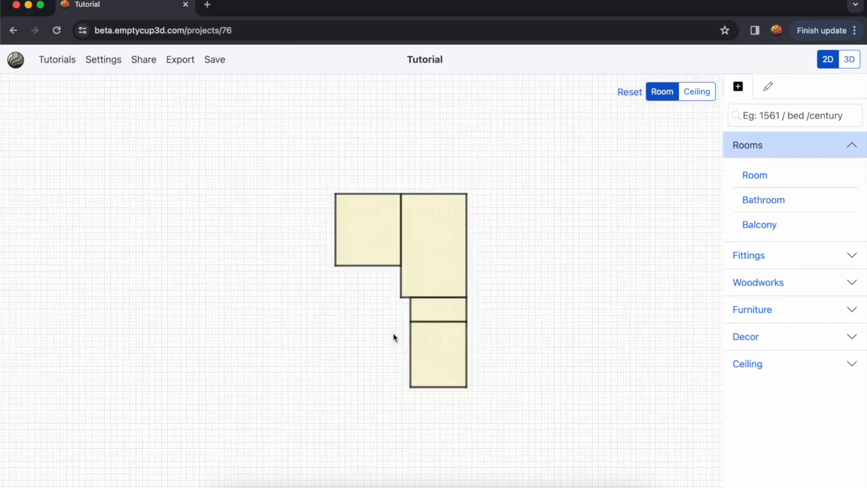
Consult the floorplan image for the dining area, add a new room, and place it directly below Bedroom-3 with left walls aligned
key(super+Tab)
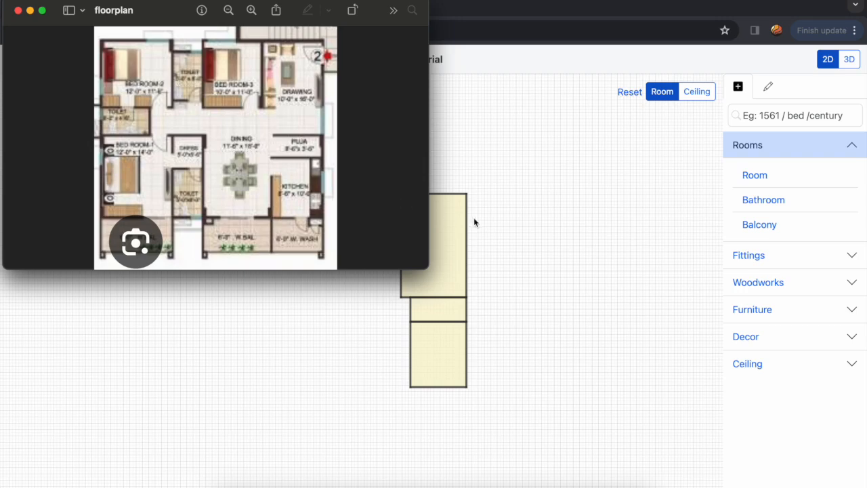
click(451, 222)
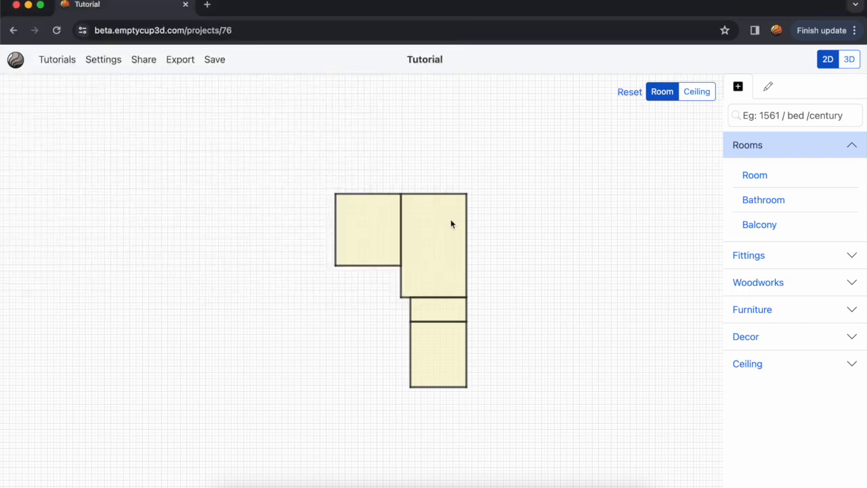
click(789, 176)
drag(536, 285, 403, 298)
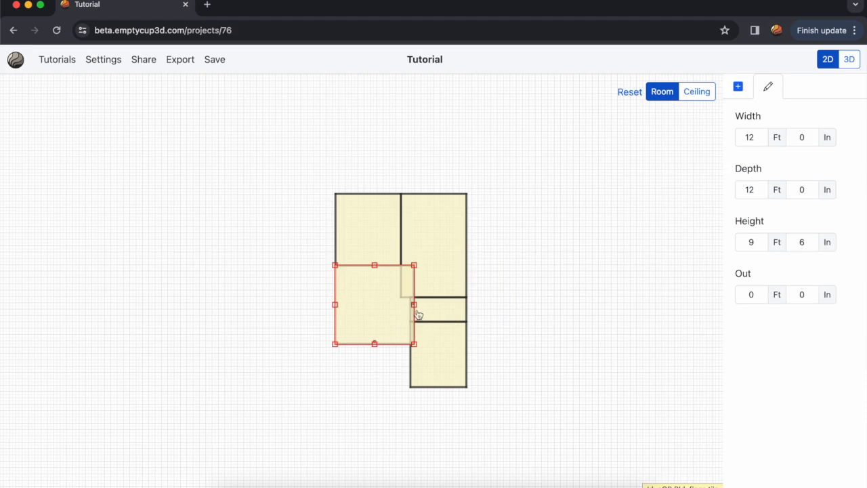
Compare Bedroom-3 with the floorplan image and set the dining room's width to 11 ft 6 in
click(378, 244)
key(super+Tab)
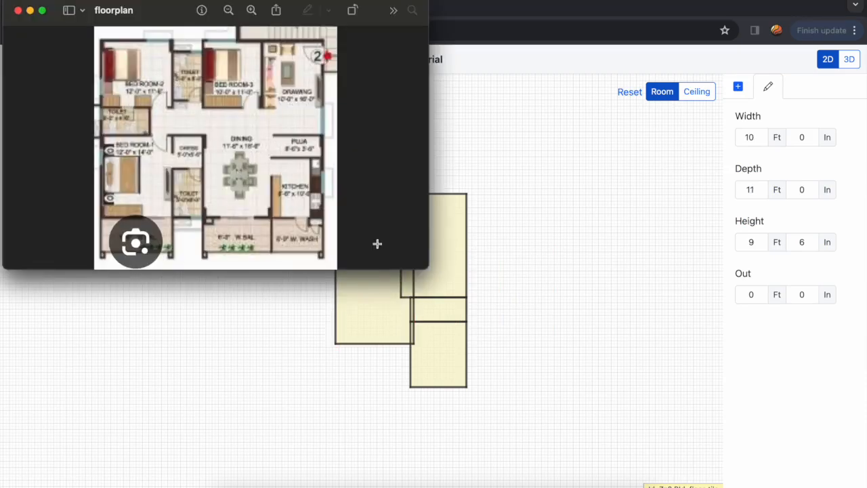
drag(215, 87, 264, 97)
click(274, 92)
click(534, 203)
click(370, 298)
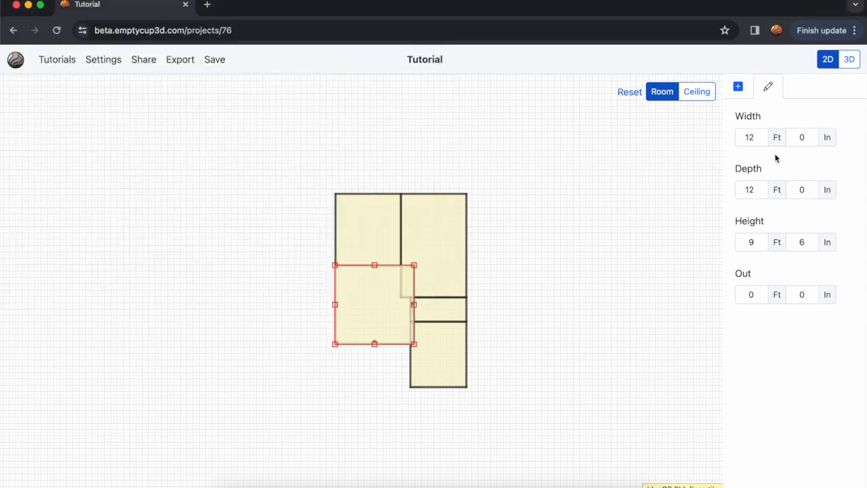
click(759, 140)
click(811, 136)
click(812, 136)
click(811, 135)
click(811, 136)
click(812, 135)
click(811, 135)
click(604, 194)
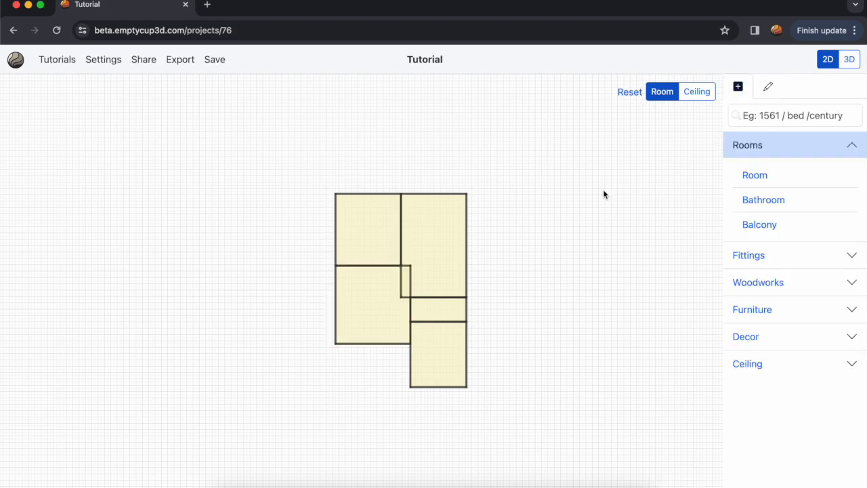
Stretch the dining room's bottom wall down to the kitchen's bottom wall, giving a depth of 18 ft 10 in
click(378, 311)
drag(373, 344, 372, 388)
scroll(373, 389, up, 5)
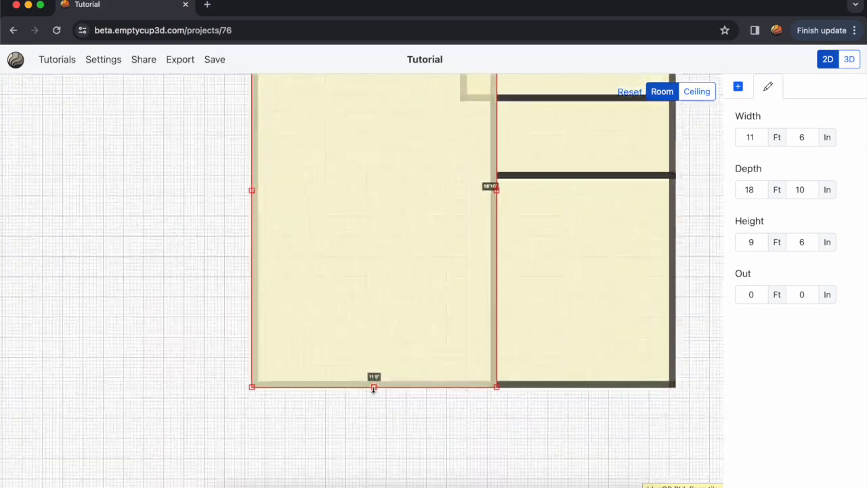
scroll(447, 405, down, 1)
scroll(445, 405, up, 2)
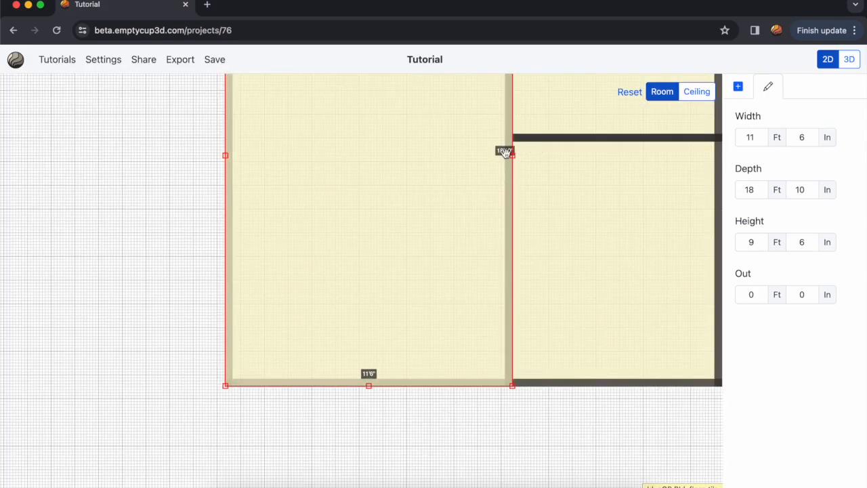
scroll(505, 152, down, 4)
drag(505, 154, 449, 253)
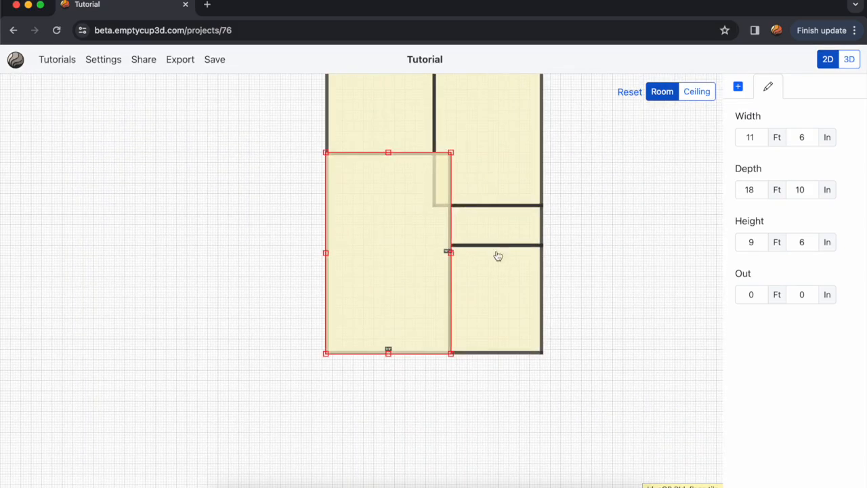
click(598, 238)
Consult the floorplan image, add a bathroom, and place it against Bedroom-3's left wall
drag(435, 187, 418, 253)
key(super+Tab)
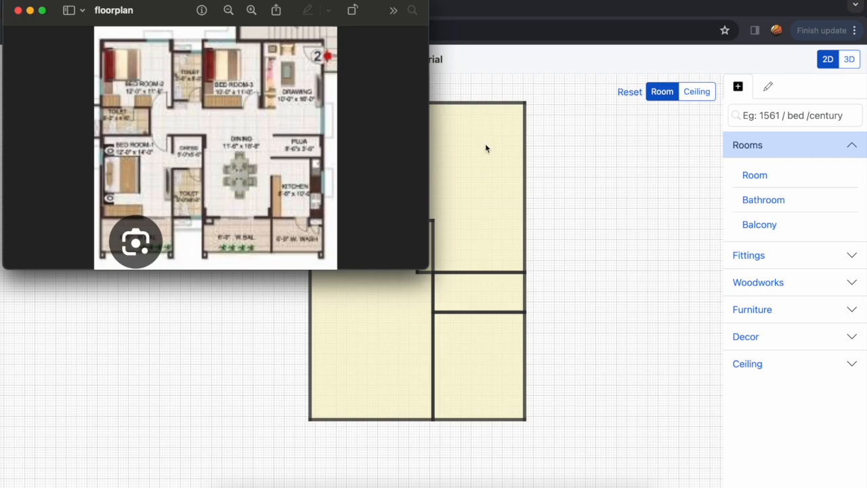
click(672, 215)
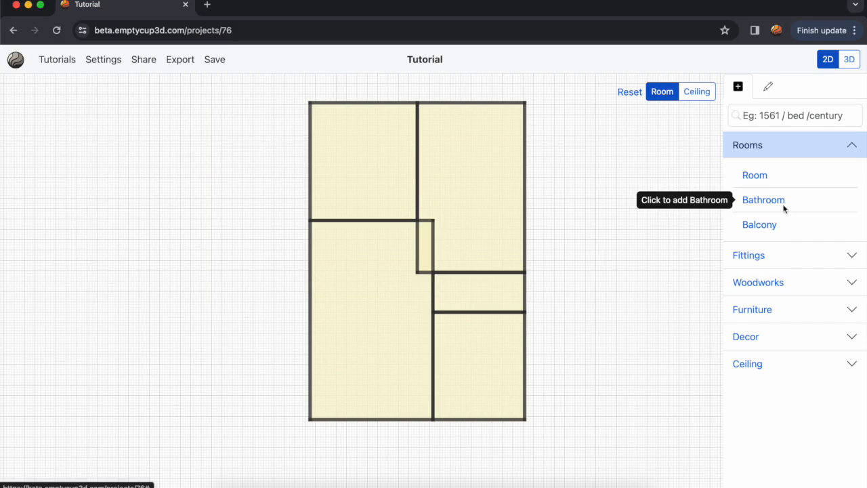
click(784, 207)
key(super+Tab)
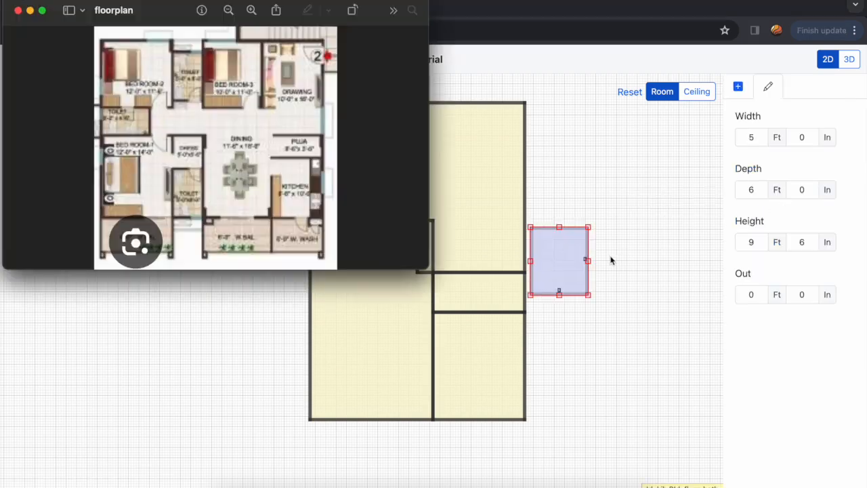
key(super+Tab)
drag(584, 271, 306, 157)
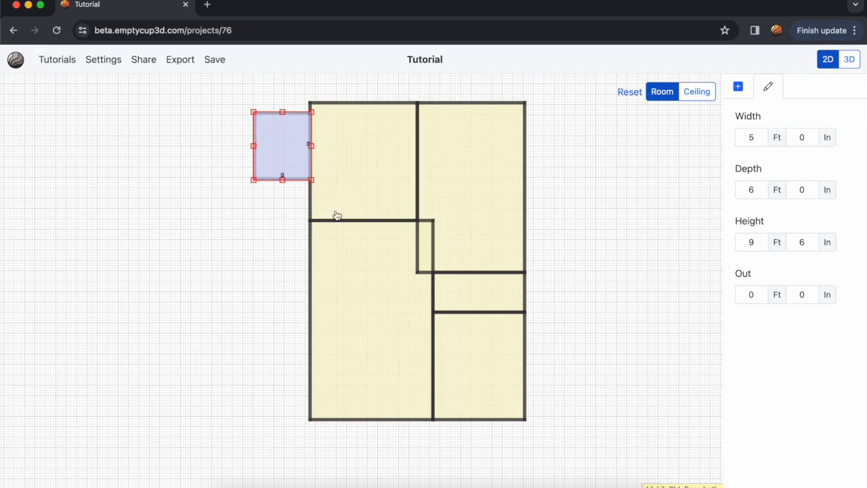
Recheck the toilet in the floorplan image, shift the bathroom down along Bedroom-3's left wall, and set its depth to 8 ft
key(super+Tab)
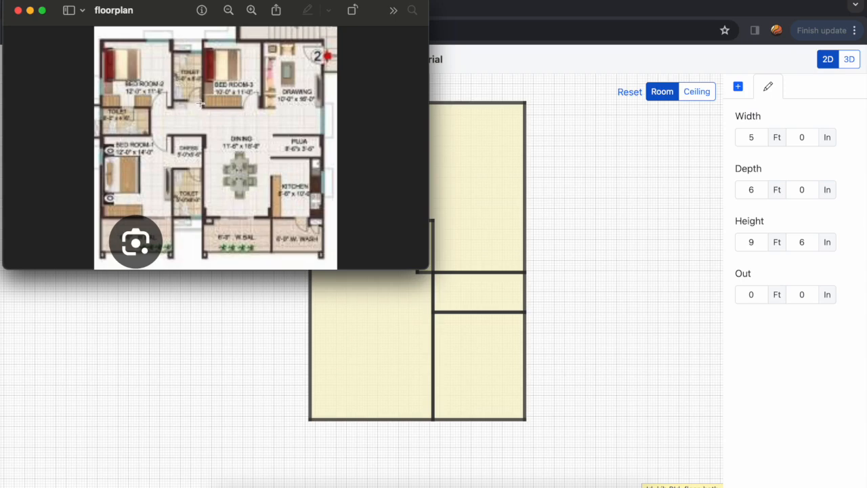
key(super+Tab)
drag(278, 145, 277, 166)
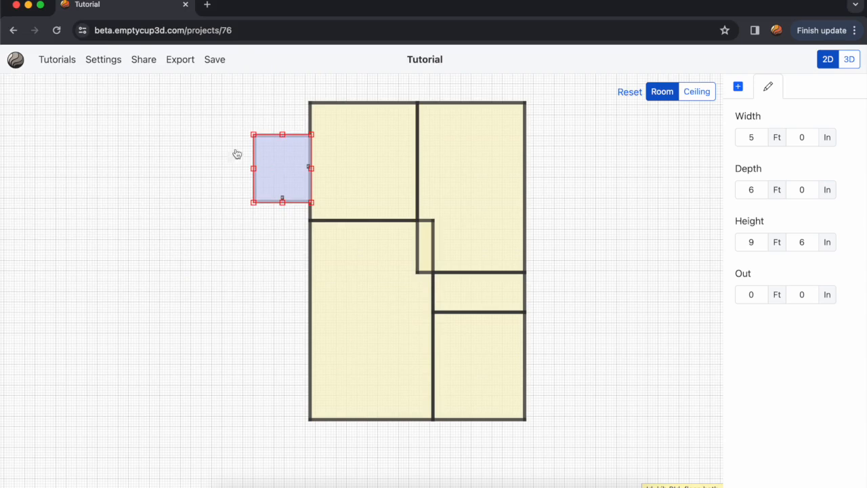
key(super+Tab)
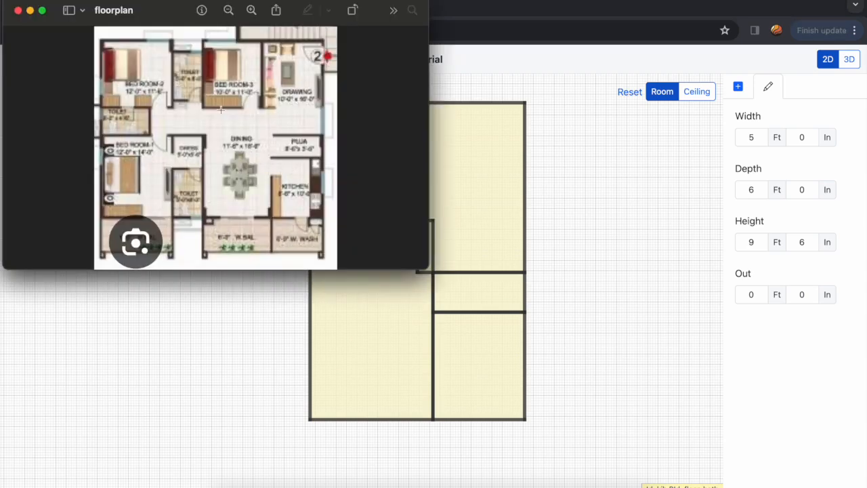
key(super+Tab)
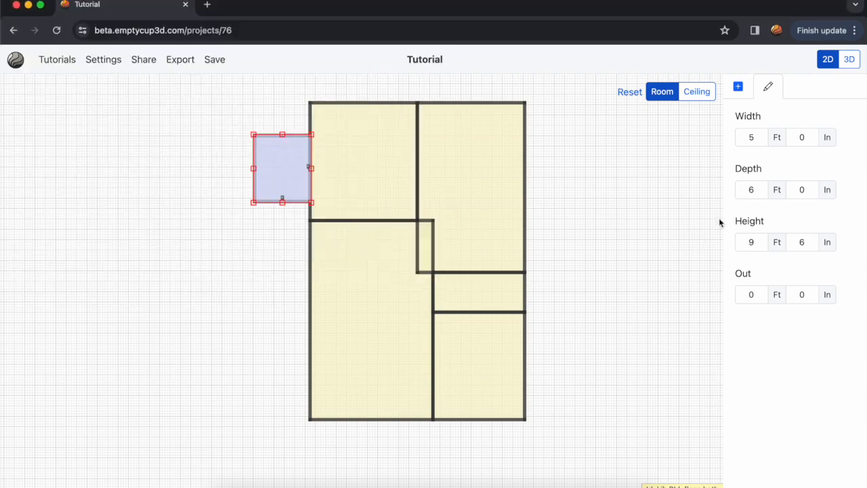
click(759, 189)
click(759, 188)
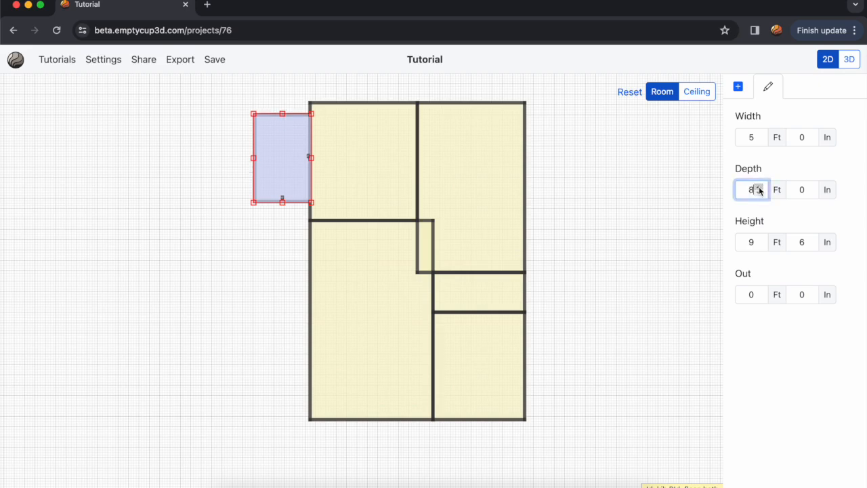
click(668, 185)
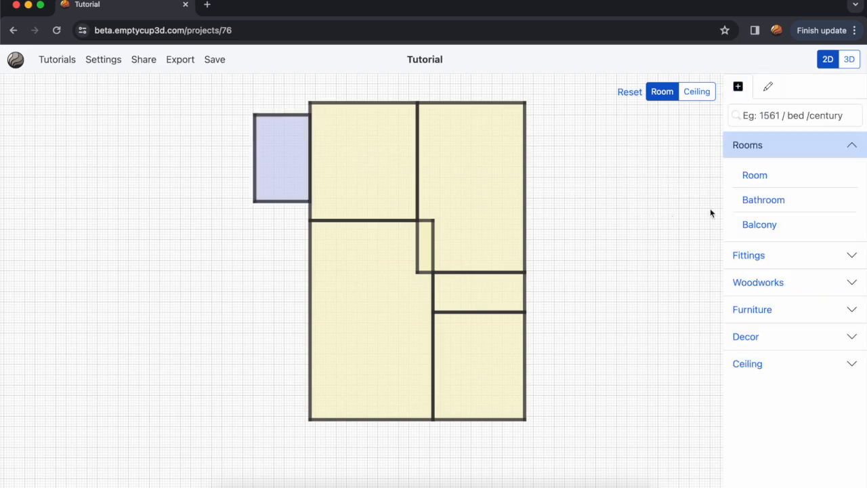
Add a room for Bedroom-2 against the bathroom's left wall and align its top wall with Bedroom-3, following the floorplan image
click(769, 182)
drag(606, 246, 199, 148)
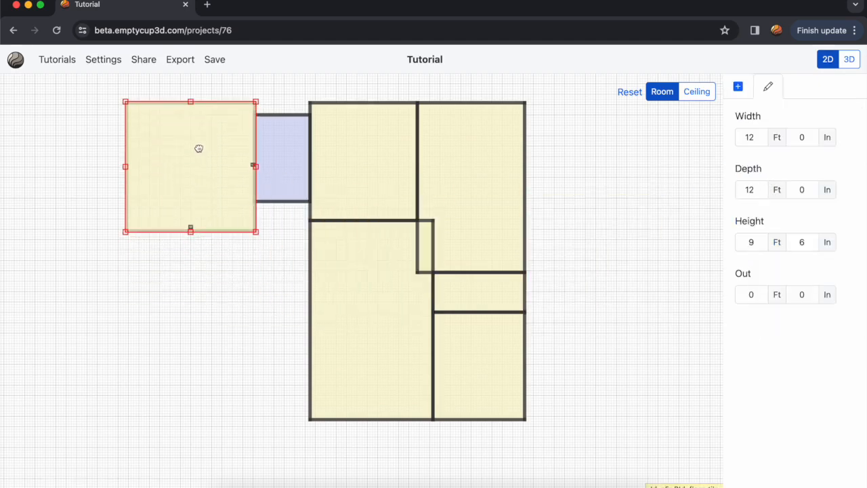
key(super+Tab)
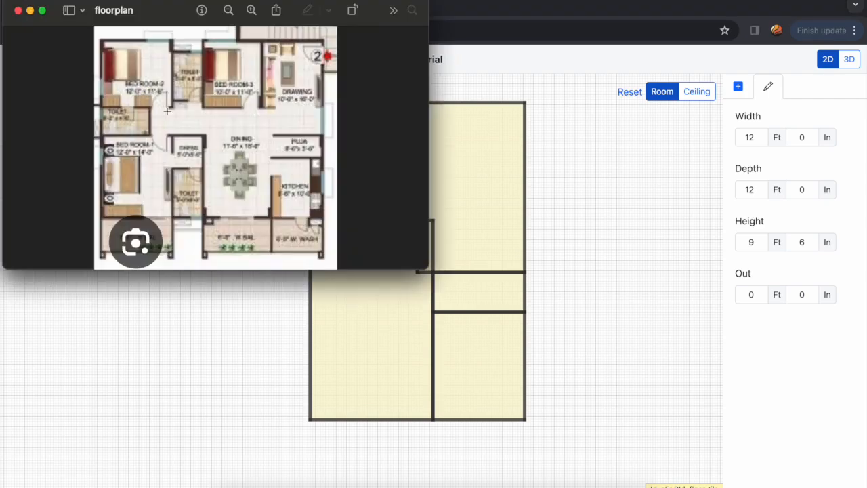
key(super+Tab)
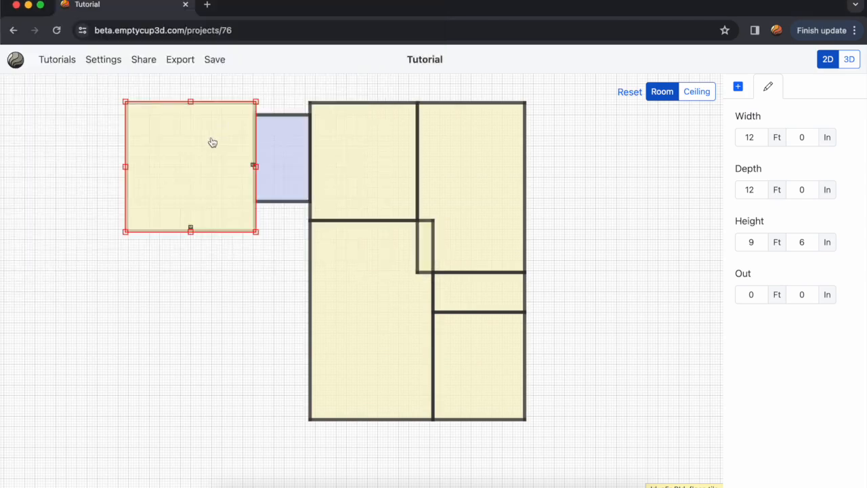
key(super+Tab)
key(super+Tab)
mouse_move(209, 140)
mouse_down()
mouse_move(248, 143)
mouse_move(209, 140)
mouse_up()
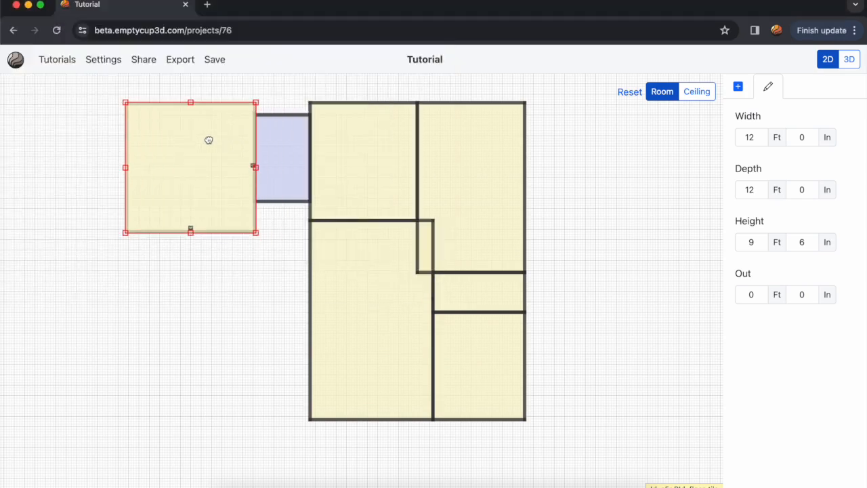
Set Bedroom-2's depth to 11 ft, realign its top wall with Bedroom-3, and deselect it
click(759, 192)
drag(207, 151, 204, 137)
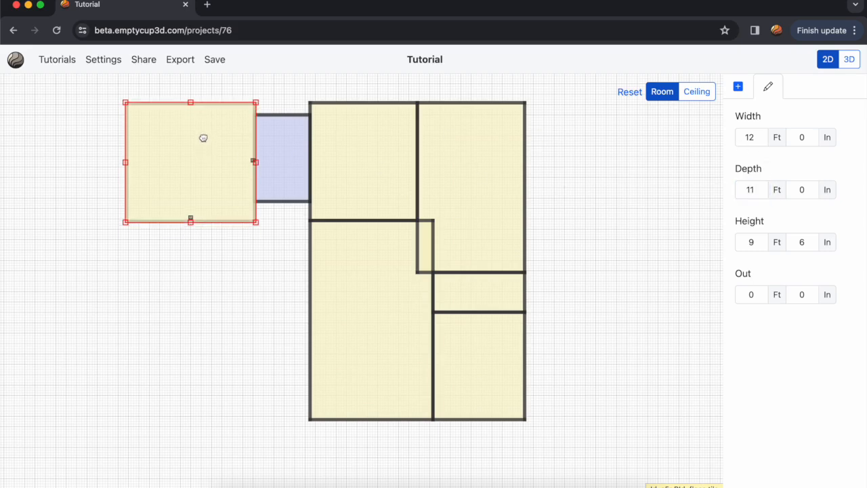
click(91, 182)
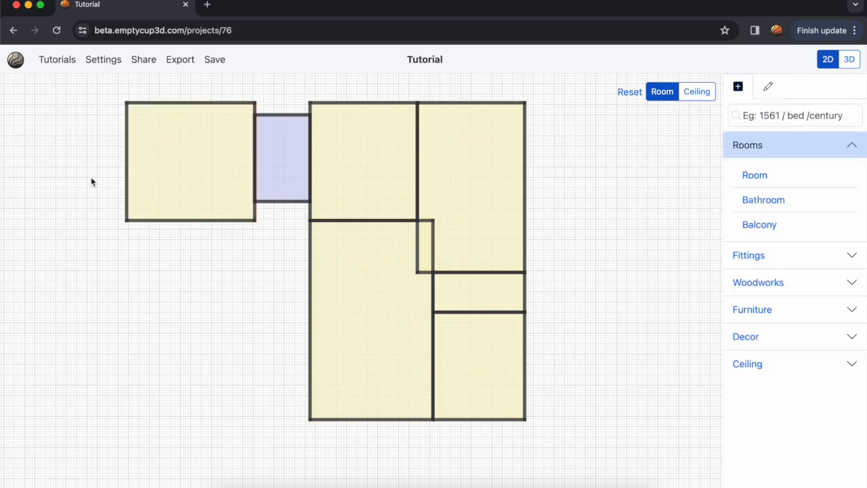
Consult the floorplan image, duplicate the bathroom between Bedroom-2 and Bedroom-3, and place the copy below Bedroom-2
key(super+Tab)
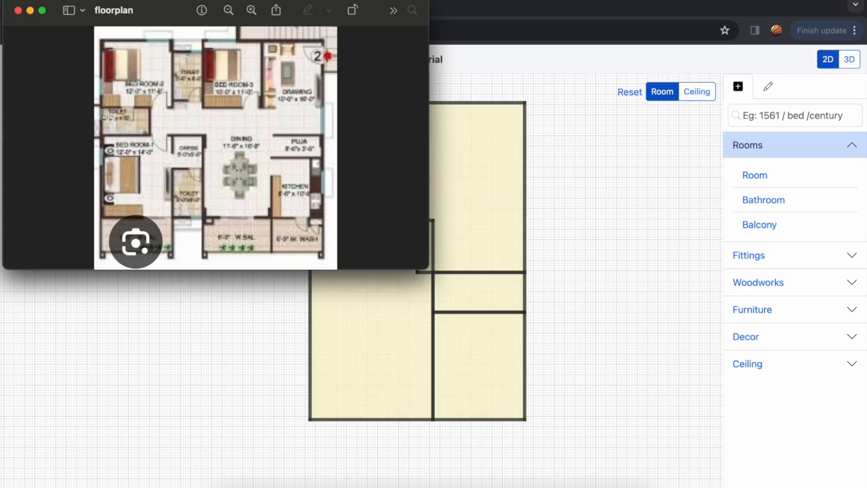
key(super+Tab)
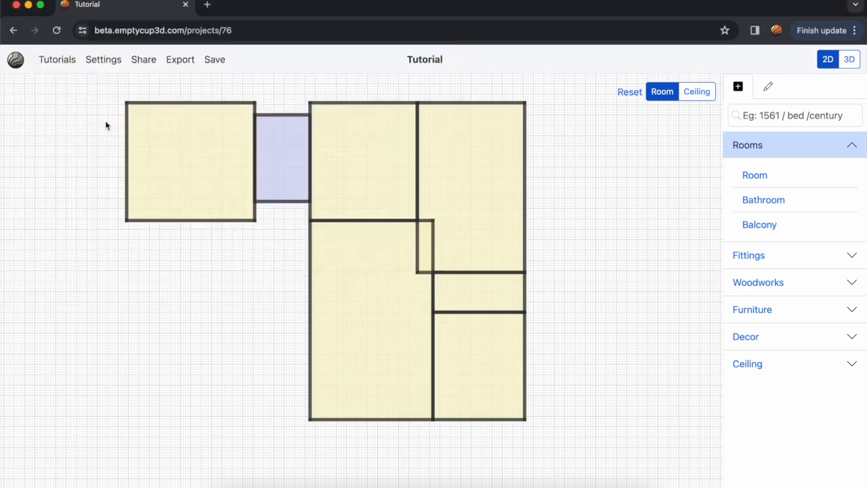
click(304, 168)
key(super+c)
key(super+v)
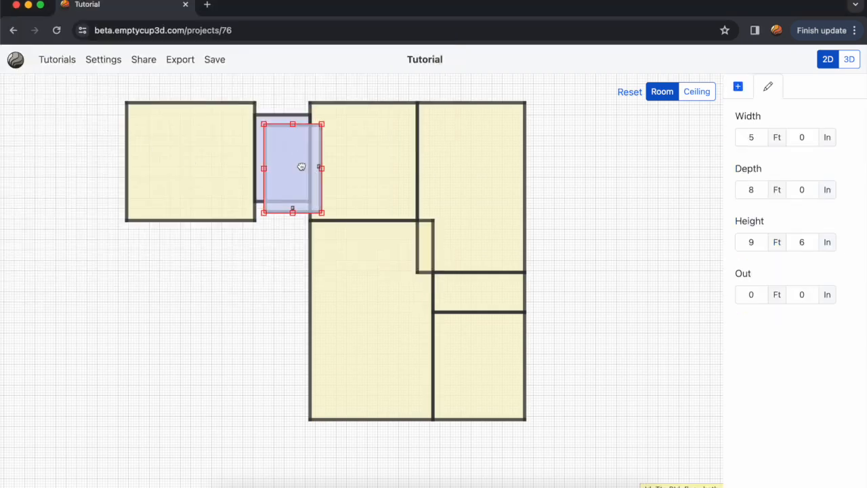
key(super+z)
click(301, 164)
key(super+v)
drag(301, 166, 174, 261)
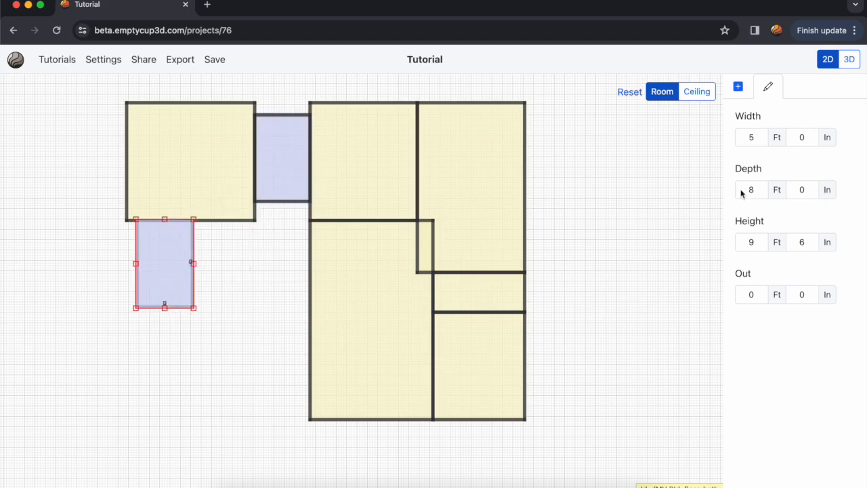
Set the copied bathroom's width to 8 ft and its depth to 4 ft
click(758, 134)
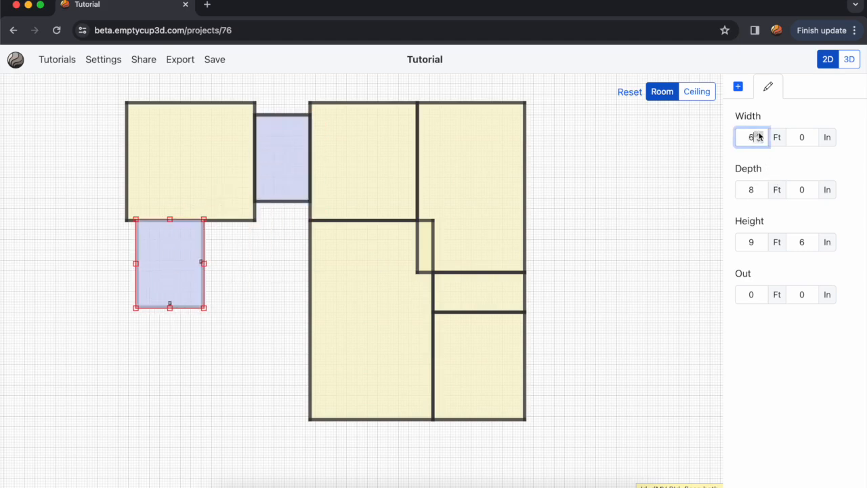
click(758, 134)
click(758, 135)
click(758, 134)
click(759, 140)
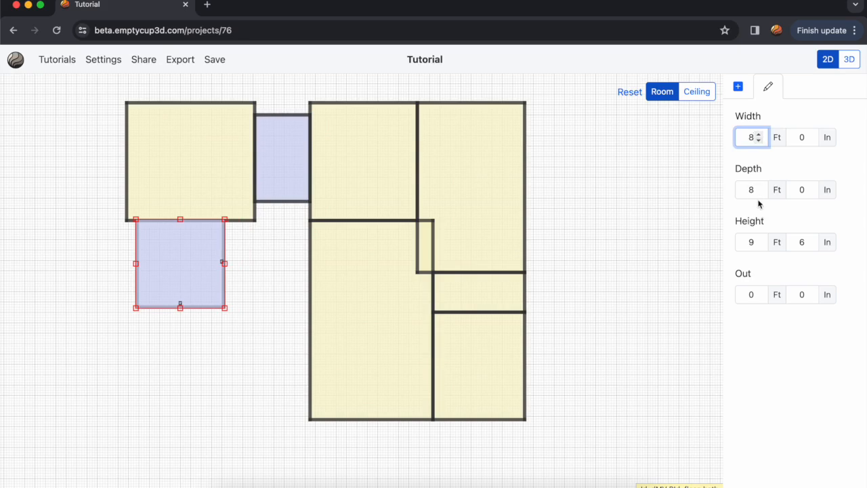
click(759, 193)
click(758, 193)
click(759, 193)
click(758, 194)
click(758, 193)
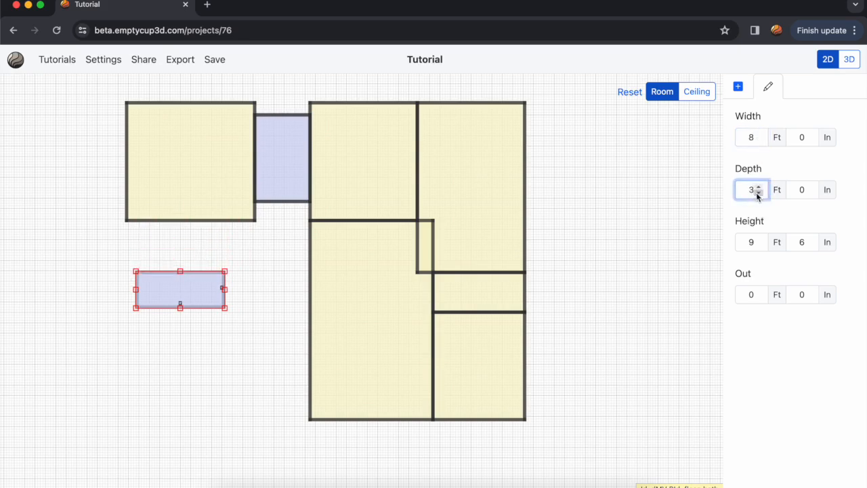
click(758, 188)
Recheck the floorplan image, set the copied bathroom's depth to 4 ft 6 in, place it against Bedroom-2's bottom wall, and deselect it
key(super+Tab)
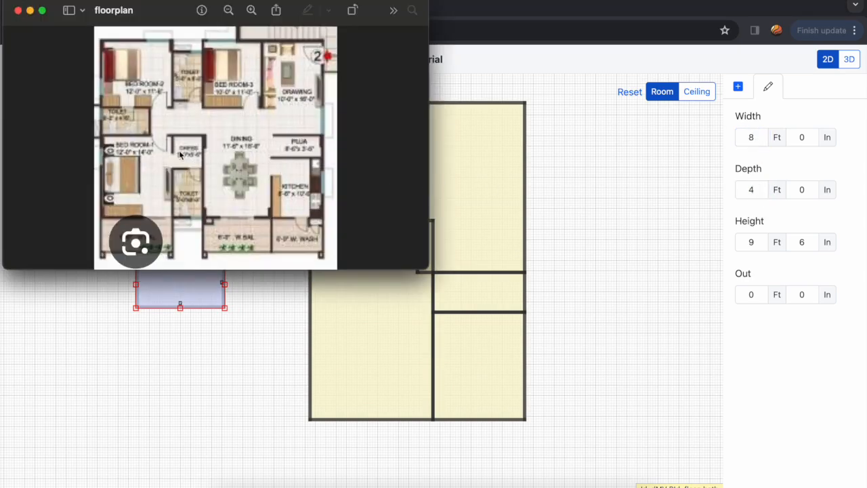
key(super+Tab)
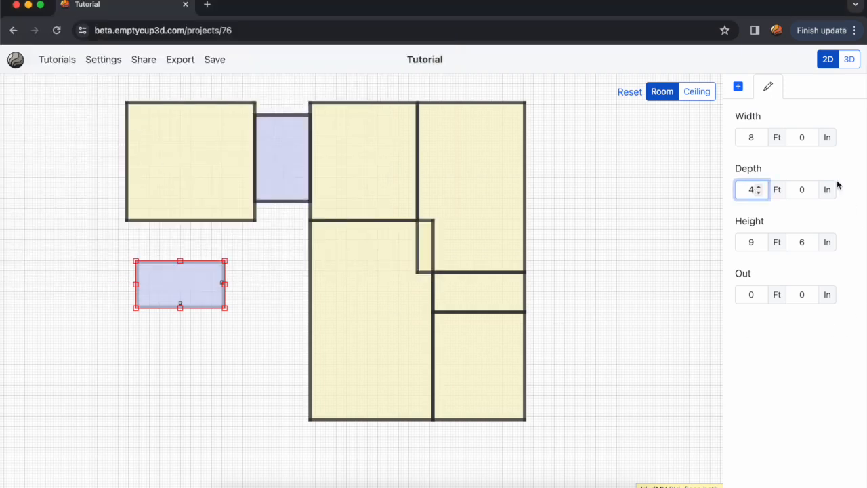
click(808, 187)
click(809, 187)
click(809, 187)
click(808, 187)
click(808, 187)
click(808, 187)
drag(212, 295, 210, 246)
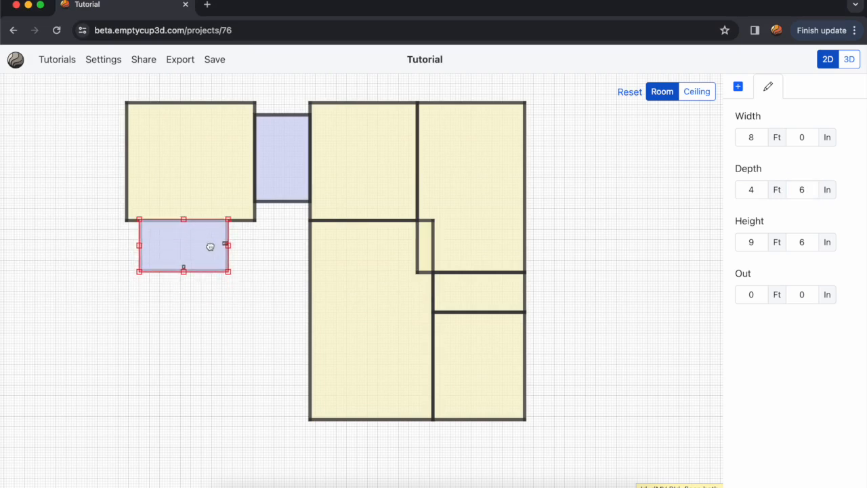
click(809, 193)
click(809, 194)
click(809, 188)
click(809, 187)
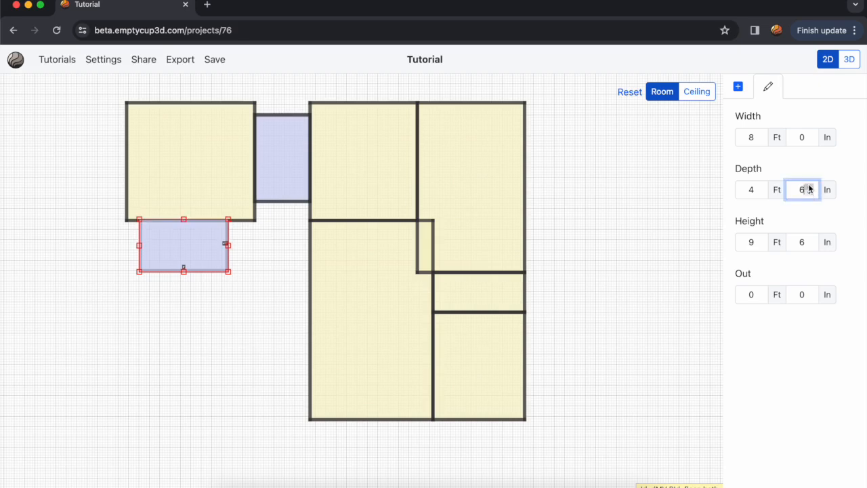
click(272, 282)
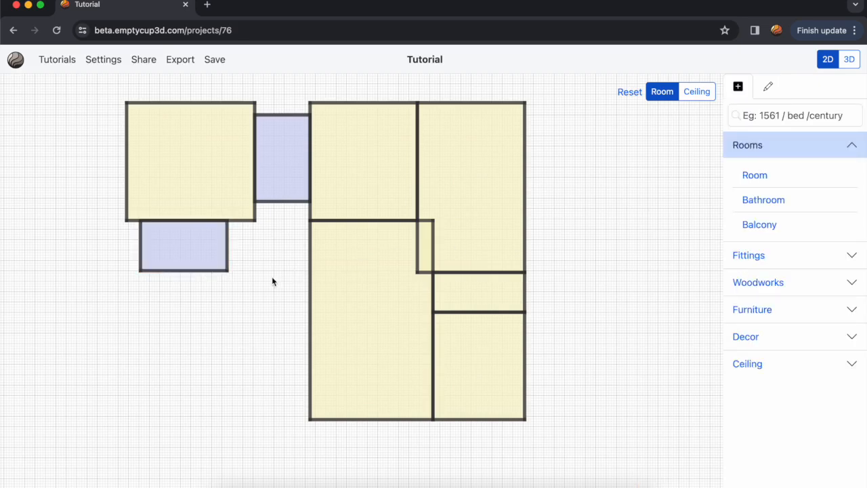
Align the lower bathroom's left wall with Bedroom-2's left wall and compare its position with the floorplan image
click(210, 244)
drag(209, 244, 202, 240)
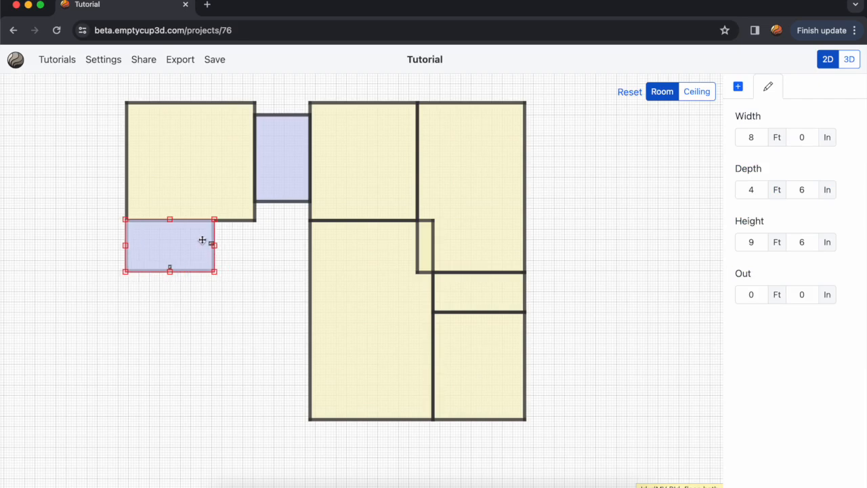
key(super+Tab)
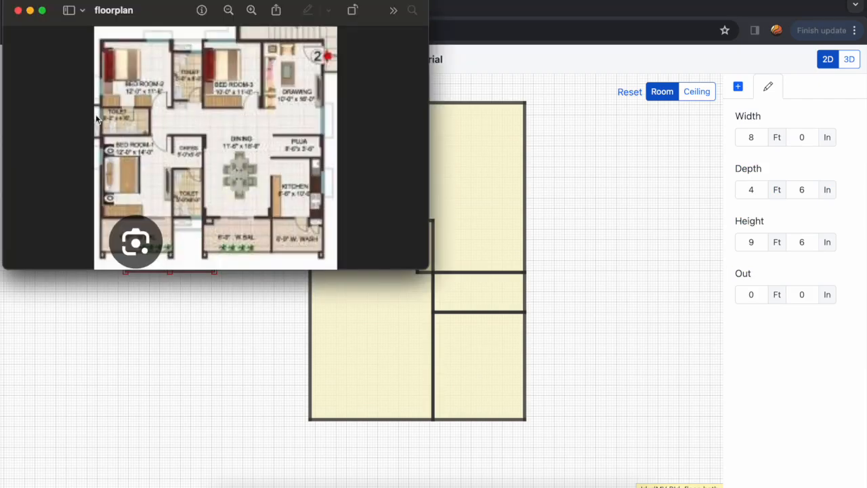
key(super+Tab)
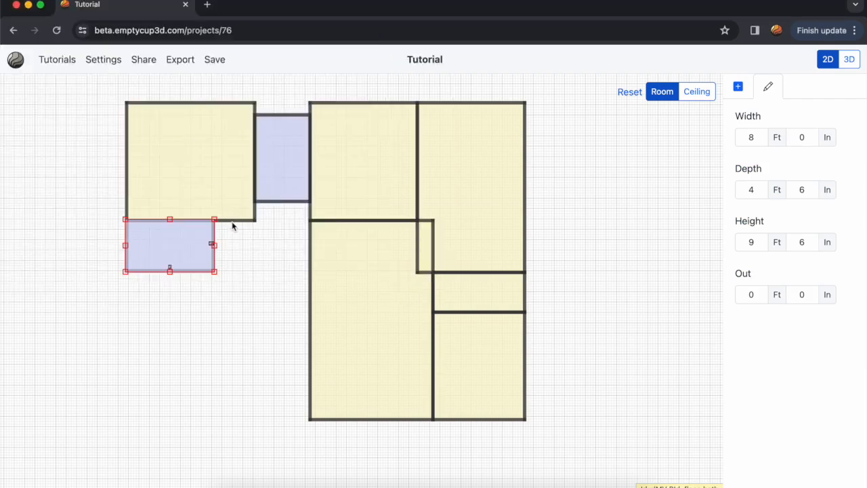
Consult Bedroom-1 in the floorplan image, duplicate Bedroom-2, and place the copy directly below the 8 ft wide bathroom
key(super+Tab)
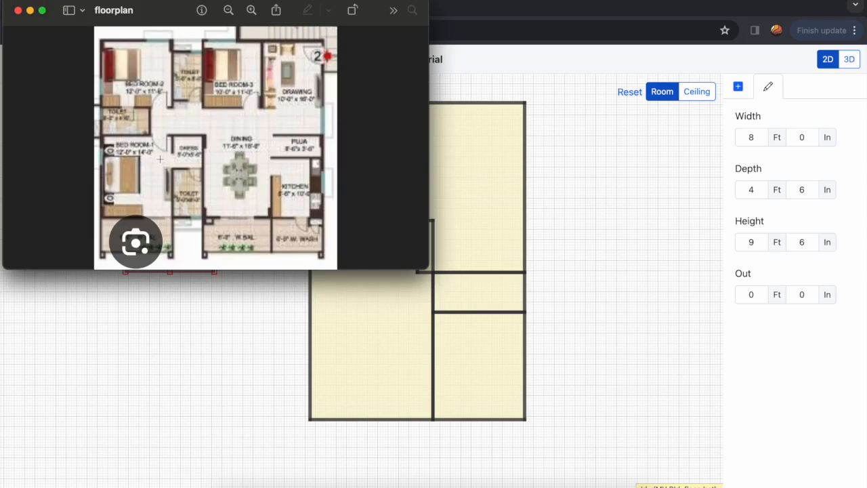
key(super+Tab)
click(223, 159)
drag(223, 158, 221, 319)
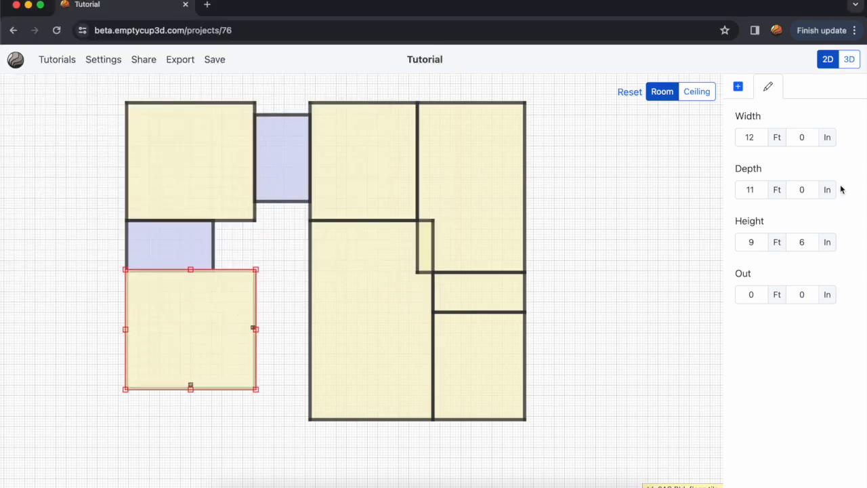
Set Bedroom-1's depth to 14 ft, realign its top wall with the bathroom's bottom wall, and deselect it
click(759, 188)
click(759, 188)
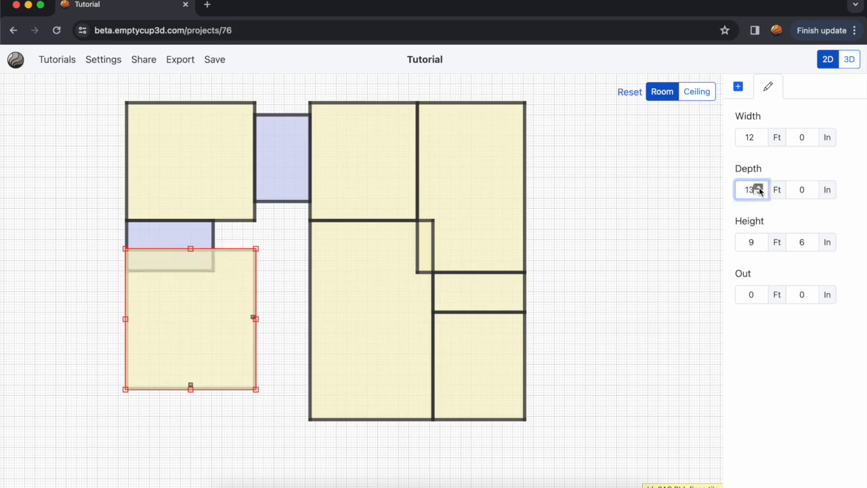
click(759, 187)
click(759, 188)
click(760, 193)
drag(216, 312, 214, 337)
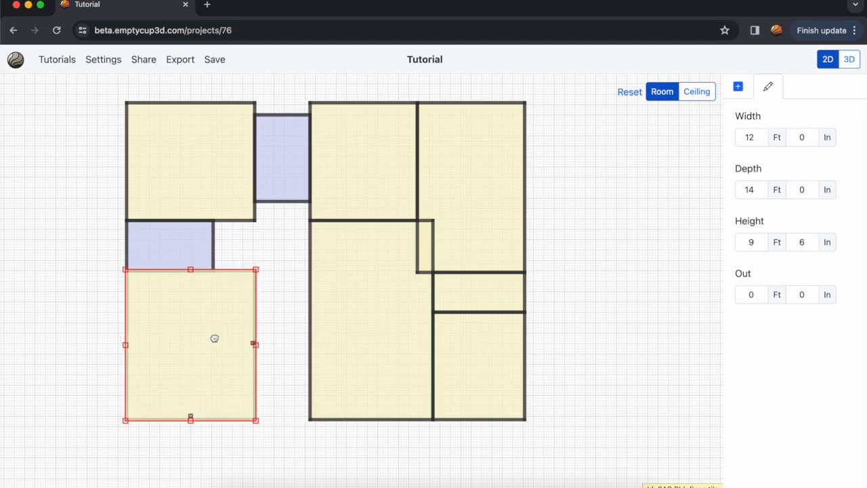
click(270, 371)
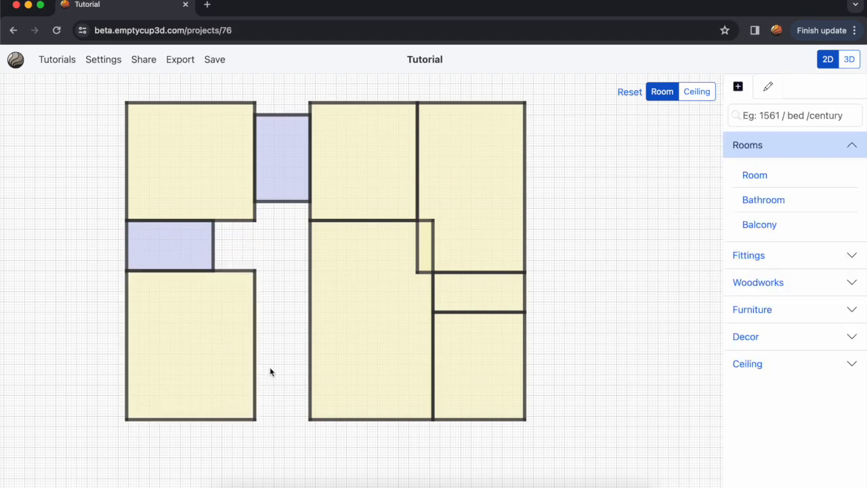
Duplicate the 5 ft by 8 ft bathroom between Bedroom-1 and the dining room with bottom walls aligned, and compare with the floorplan image
click(281, 169)
drag(282, 170, 268, 372)
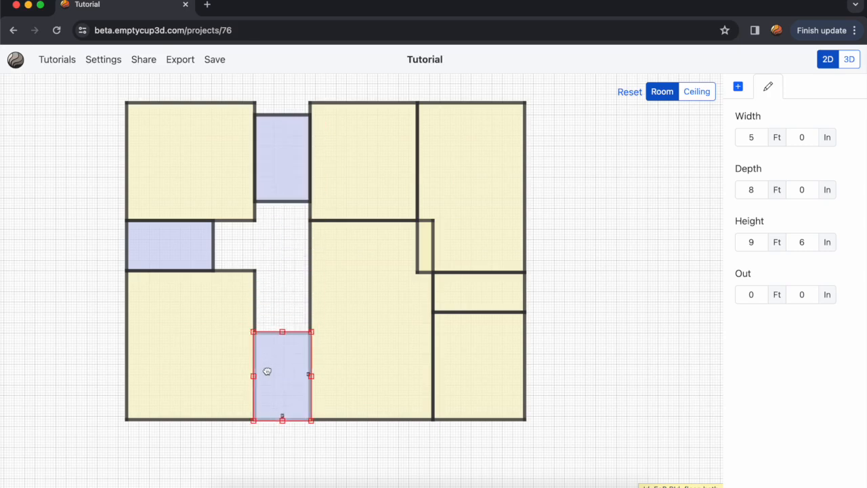
key(super+Tab)
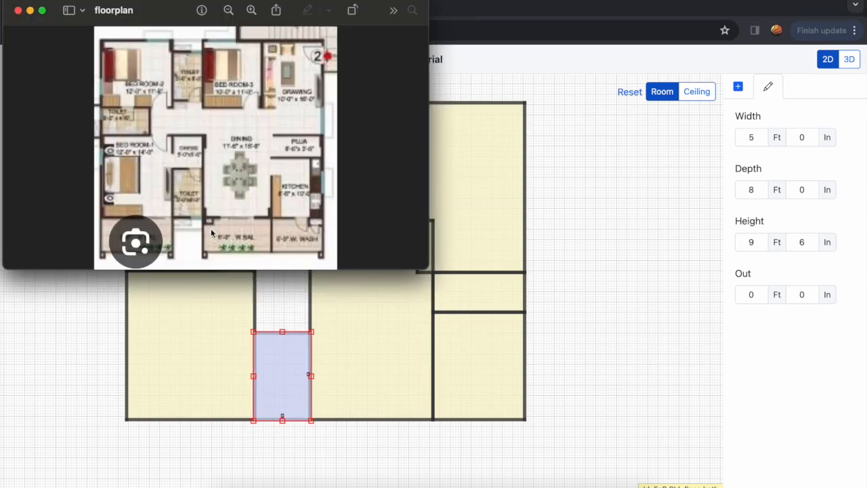
key(super+Tab)
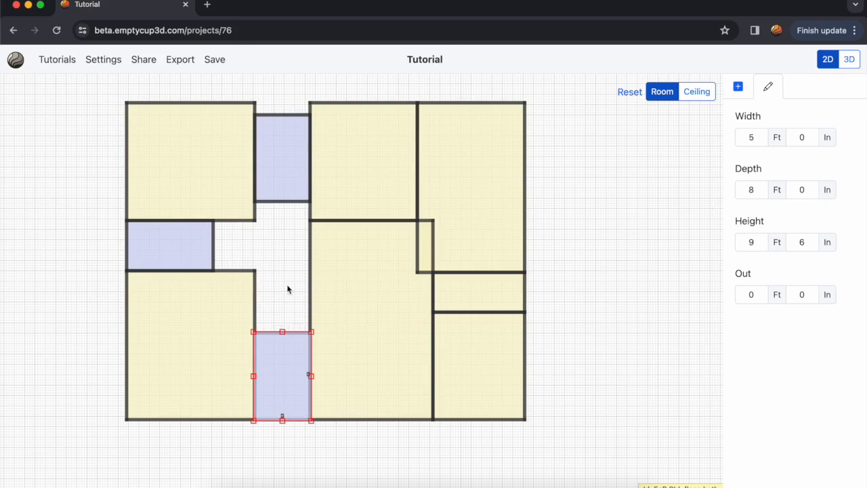
Consult the dress room in the floorplan image, duplicate Bedroom-2, and place the copy in the empty area right of the plan
key(super+Tab)
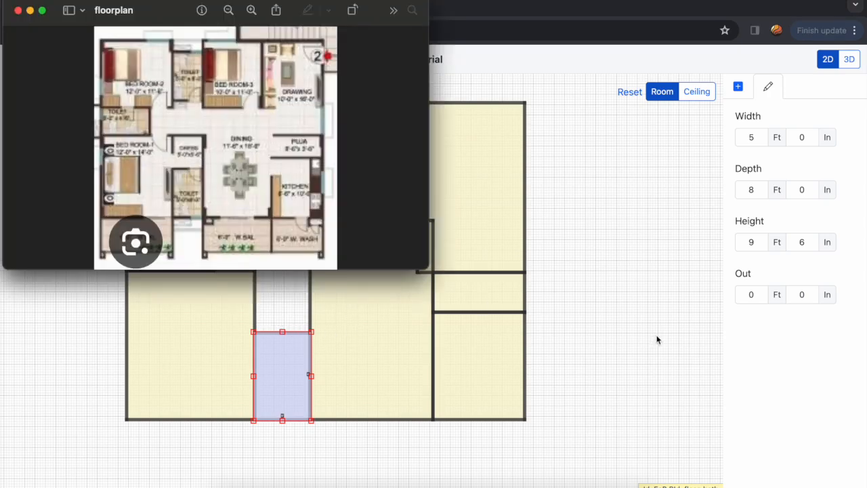
key(super+Tab)
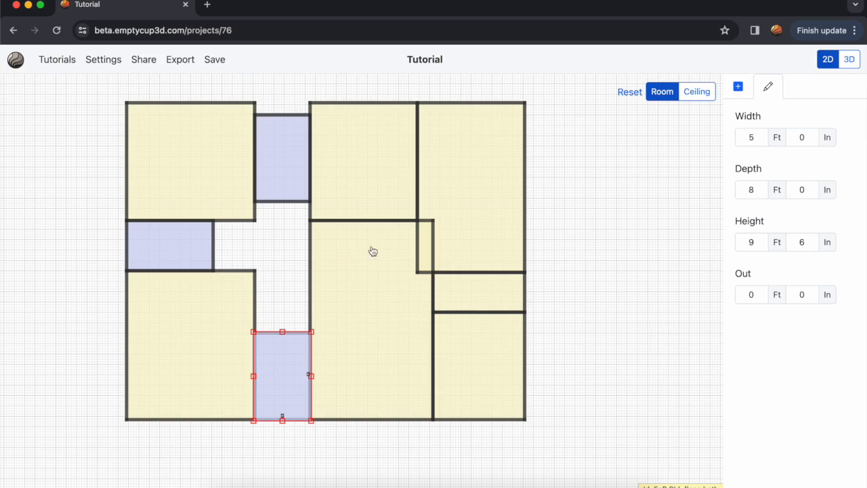
click(240, 175)
drag(238, 170, 663, 237)
Size the copied room to 5 ft wide by 5 ft 6 in deep and fit it above the bathroom between Bedroom-1 and the dining room
double_click(750, 138)
text(5)
key(Tab)
key(Tab)
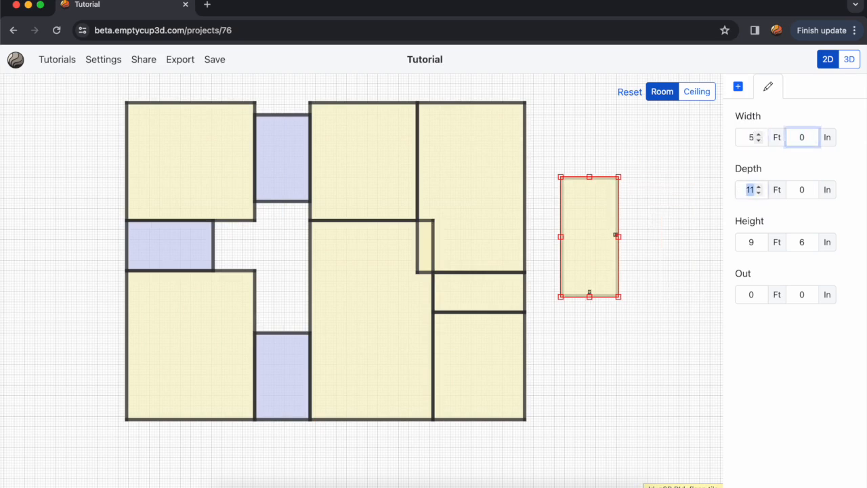
text(5)
key(Tab)
text(6)
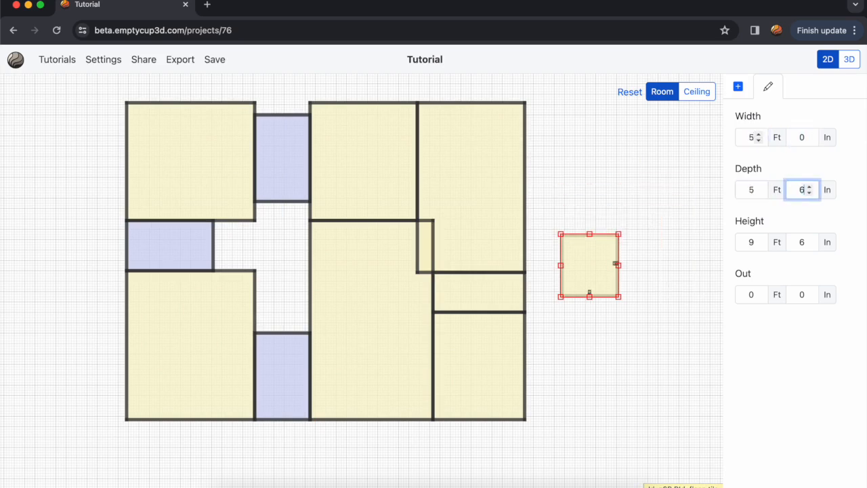
click(677, 219)
drag(588, 263, 278, 299)
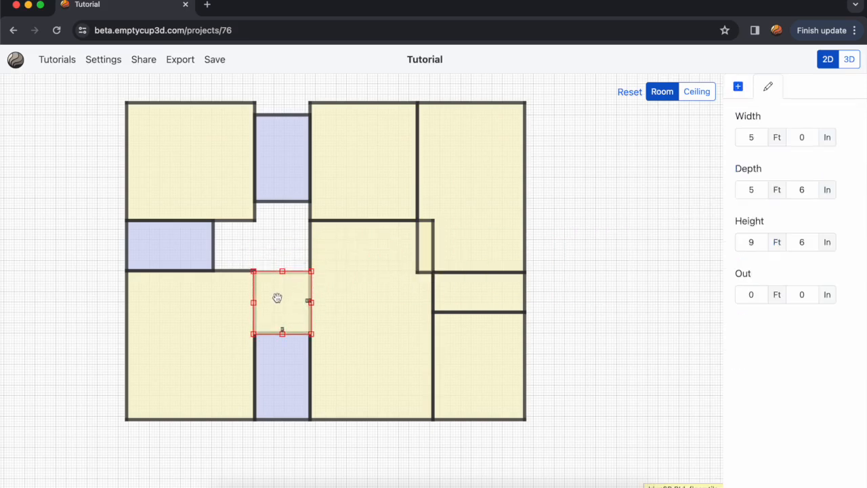
Shift the dress room's top wall up so it lines up with Bedroom-1's top wall
scroll(276, 272, up, 5)
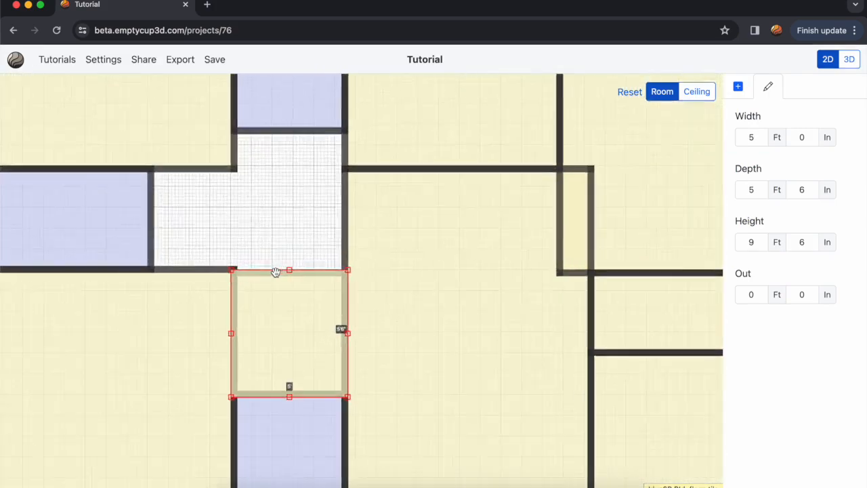
click(280, 265)
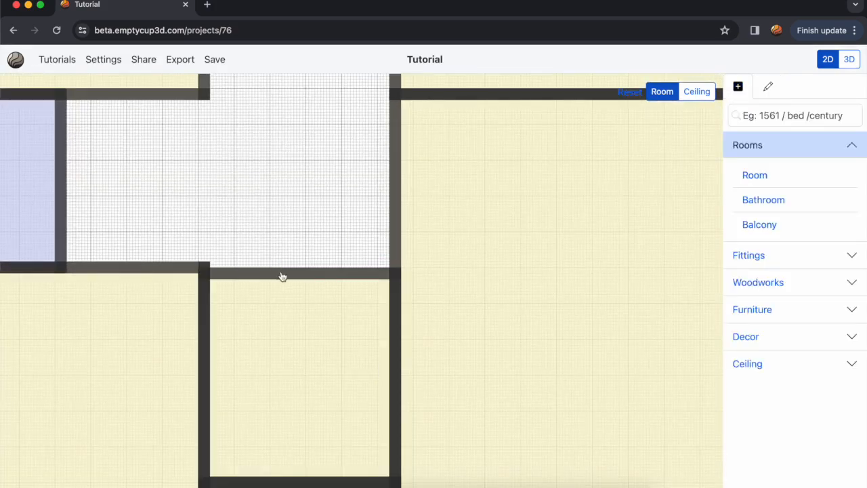
click(282, 275)
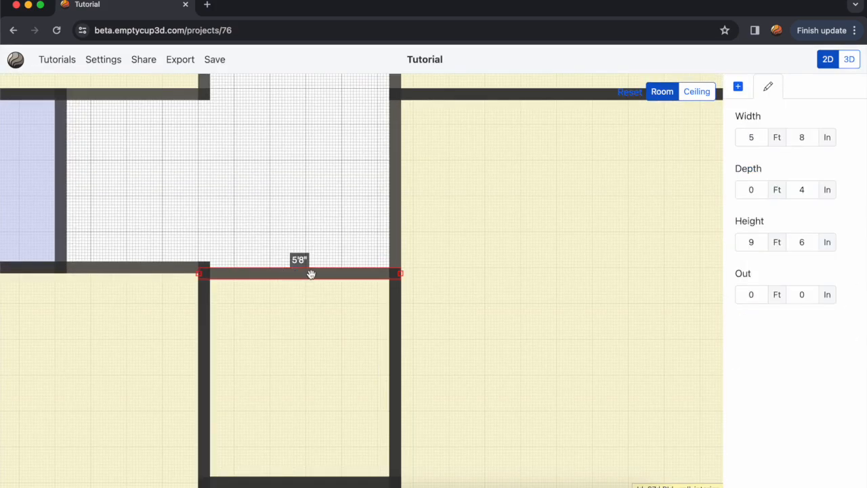
drag(311, 274, 314, 273)
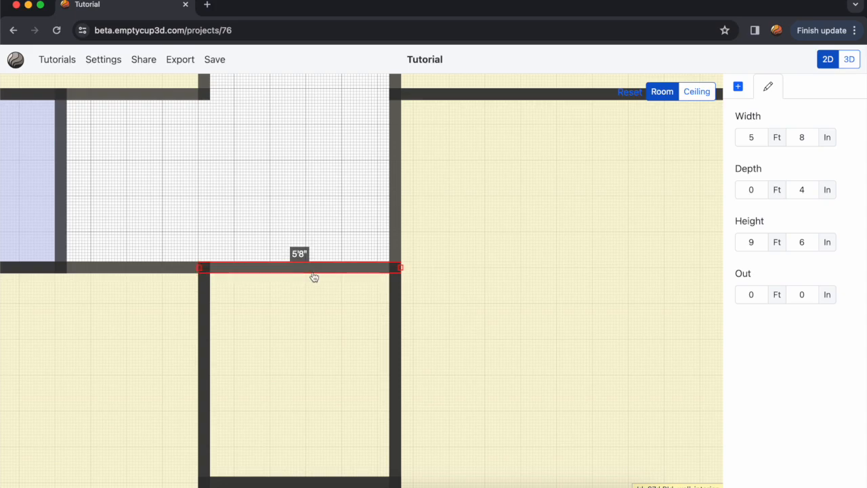
scroll(314, 276, down, 4)
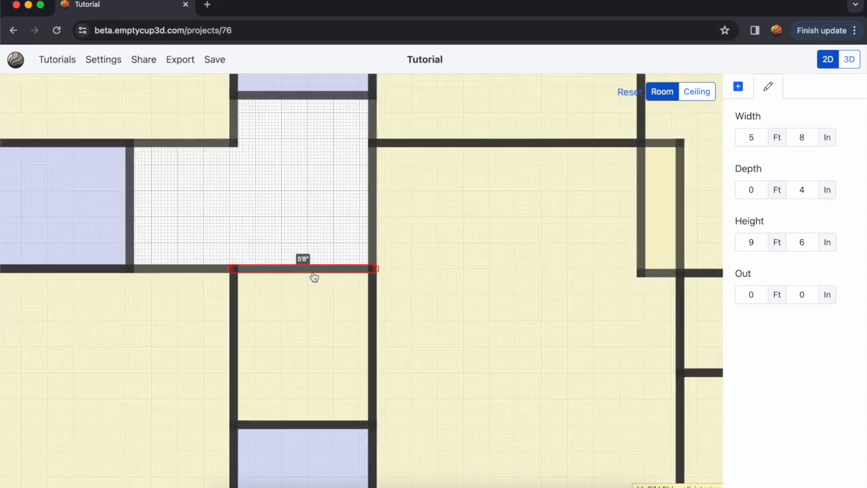
scroll(314, 277, down, 6)
Examine the floorplan image around the dress room and dining area, and compare it with the open passage in the plan
key(super+Tab)
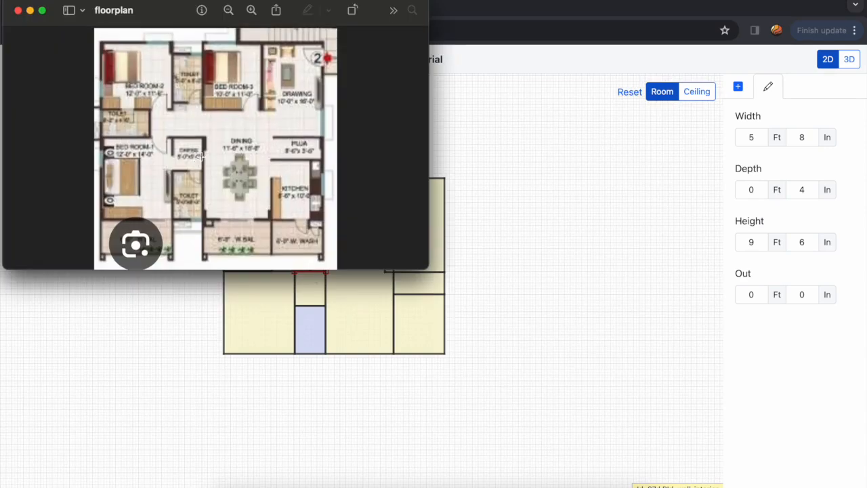
scroll(201, 157, up, 5)
scroll(201, 157, down, 5)
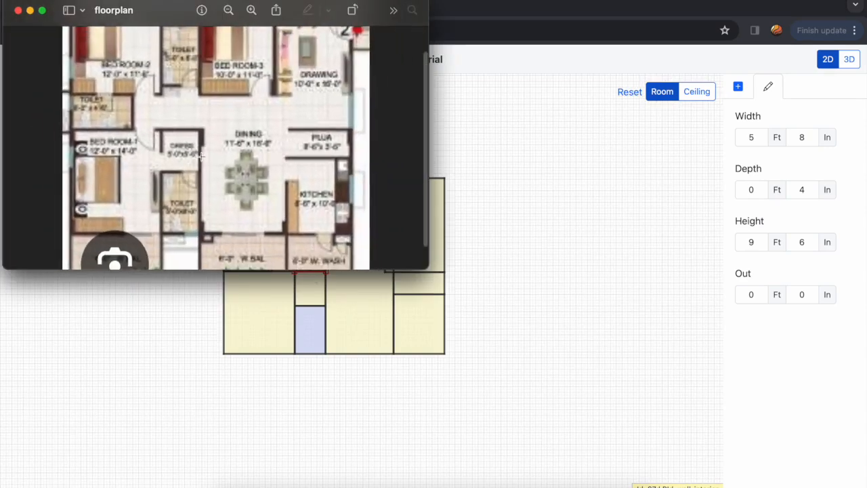
click(137, 343)
click(521, 361)
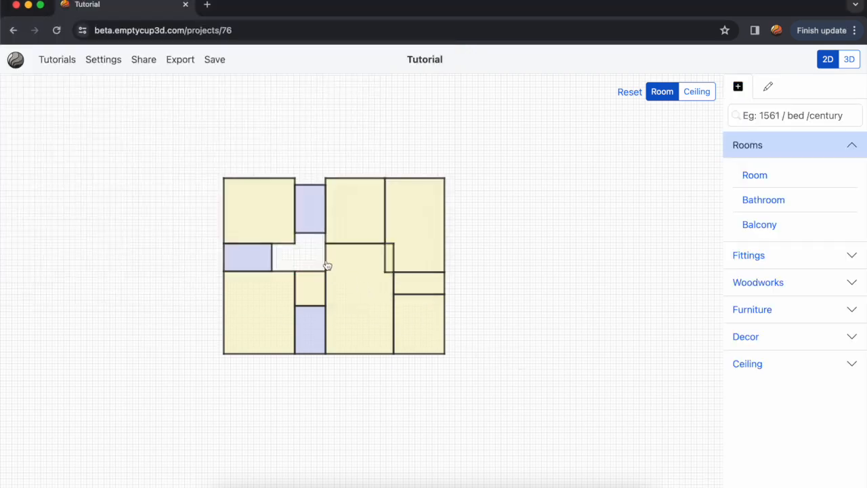
scroll(328, 265, up, 6)
scroll(324, 265, down, 2)
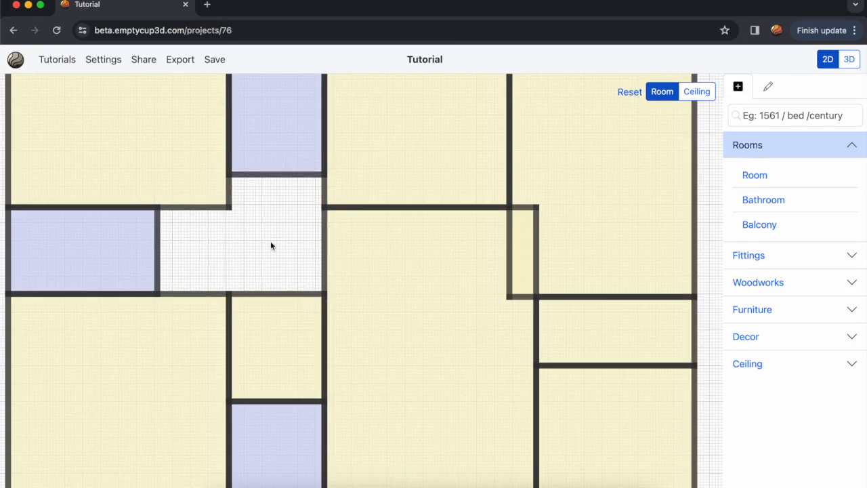
scroll(271, 244, down, 4)
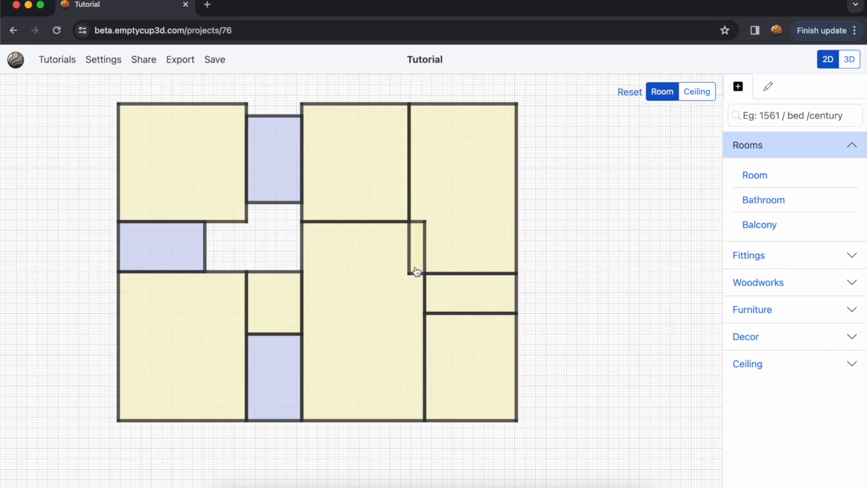
Add a 2' Tiled floor and place it in the open passage beside the bathroom below Bedroom-2
click(834, 156)
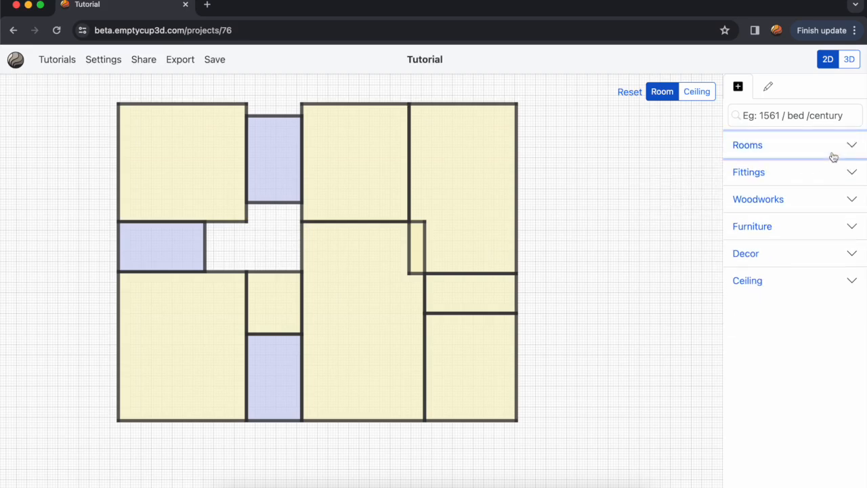
click(845, 179)
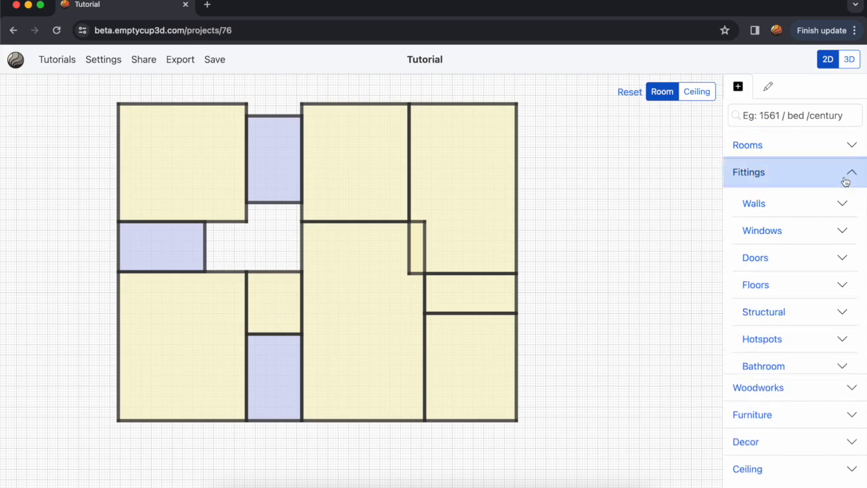
click(844, 289)
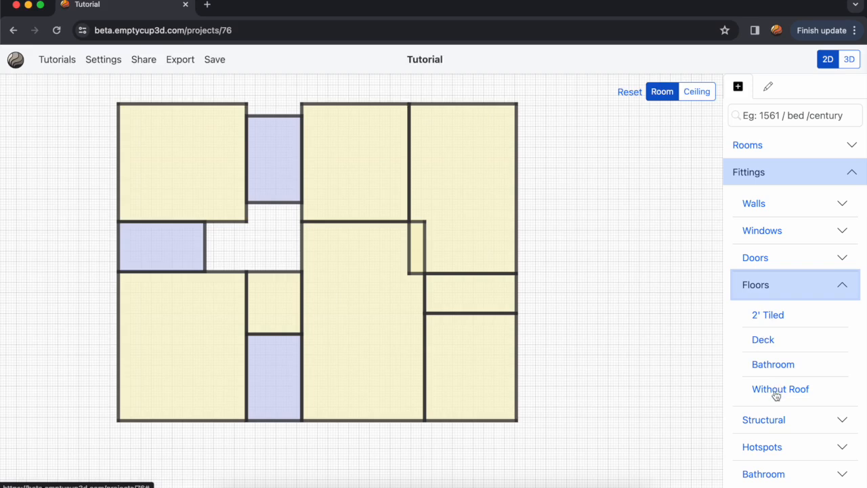
click(775, 319)
drag(384, 257, 221, 240)
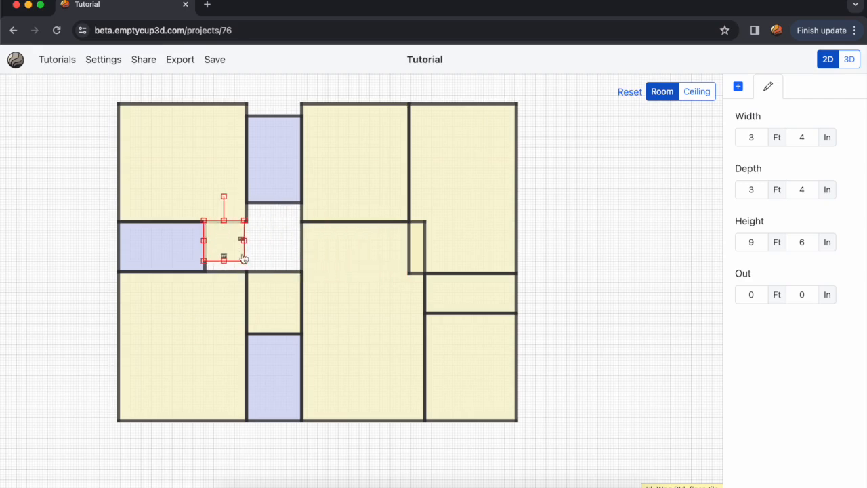
Stretch the passage floor to 9 ft wide by 4 ft 6 in deep so it meets the surrounding walls
drag(243, 240, 303, 240)
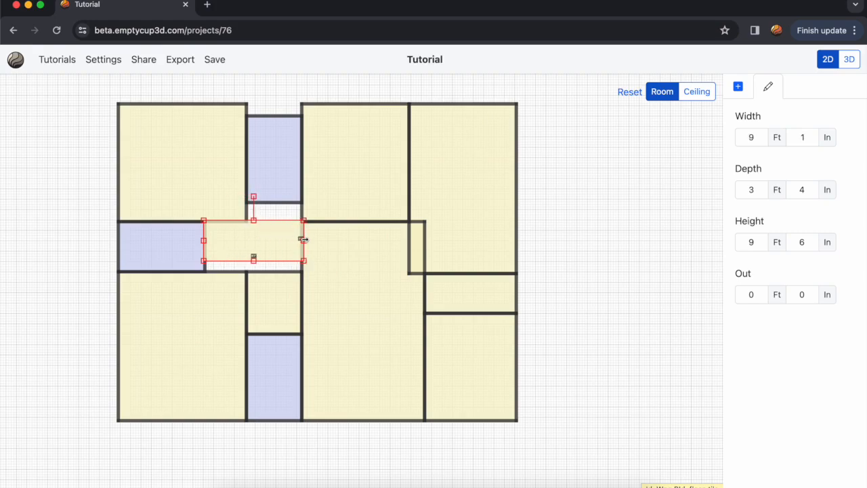
scroll(303, 240, up, 10)
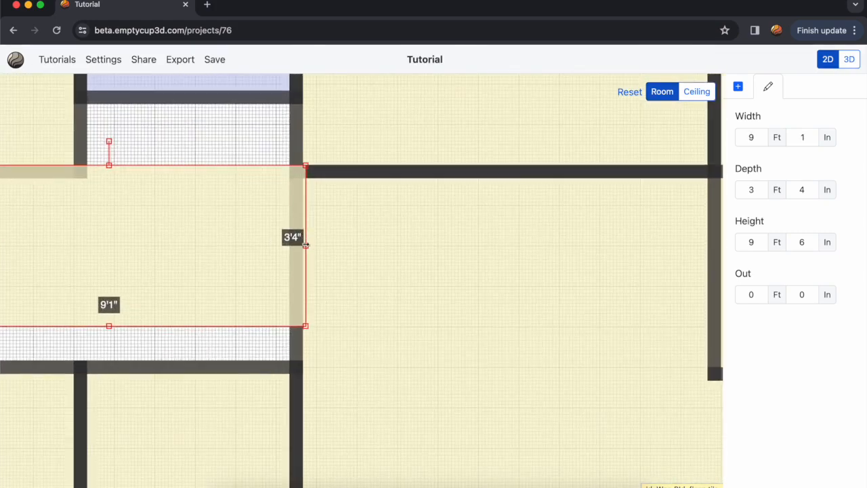
drag(306, 245, 302, 245)
drag(194, 265, 299, 265)
drag(208, 327, 209, 374)
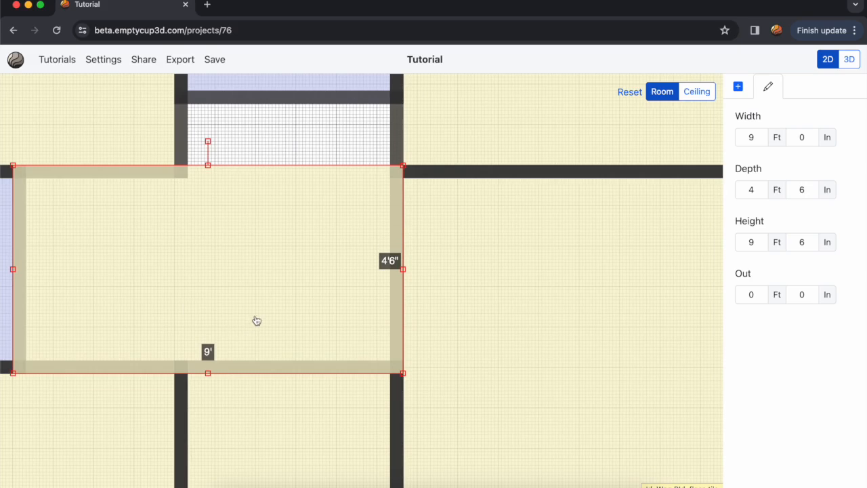
Duplicate the passage floor and fit the copy below the upper bathroom, sized 5 ft wide by 1 ft 2 in deep
key(super+v)
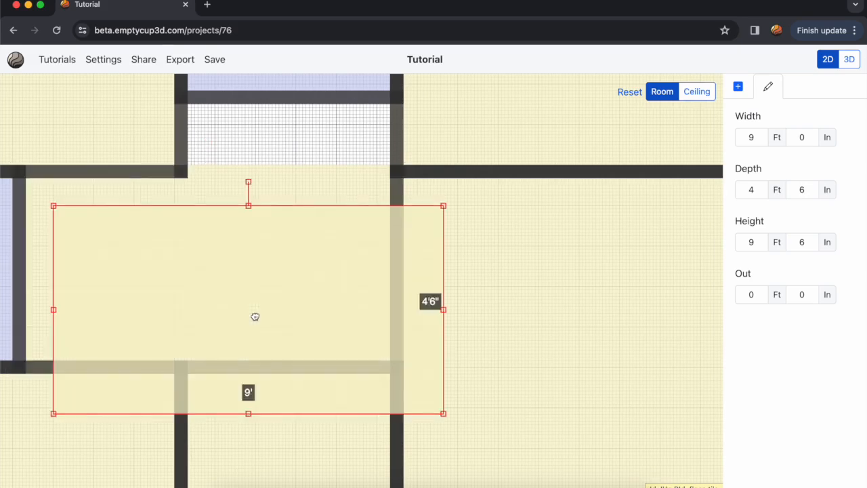
drag(255, 316, 376, 202)
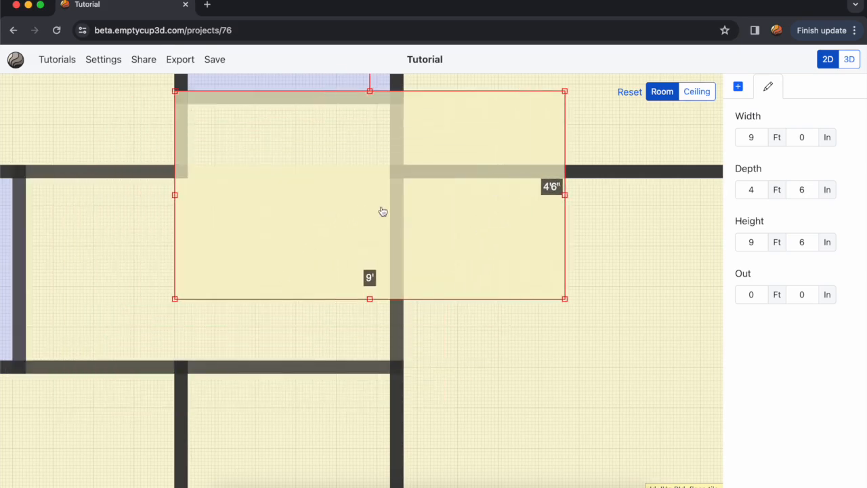
drag(564, 195, 403, 193)
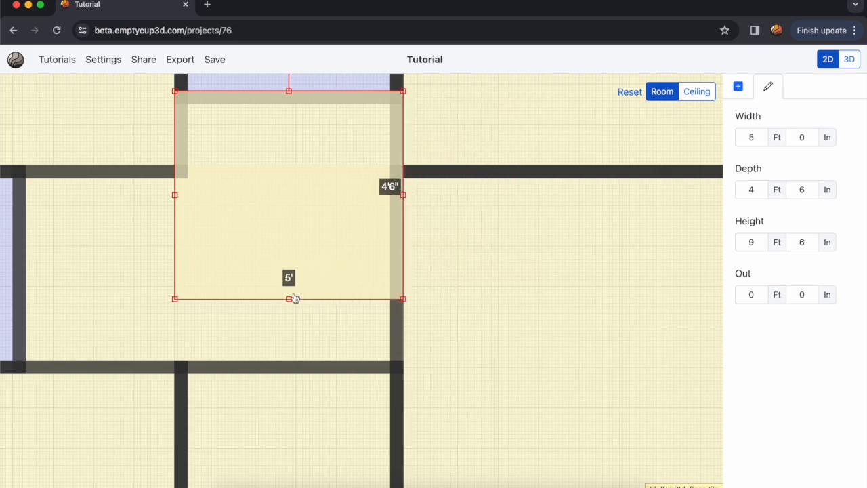
drag(290, 299, 290, 178)
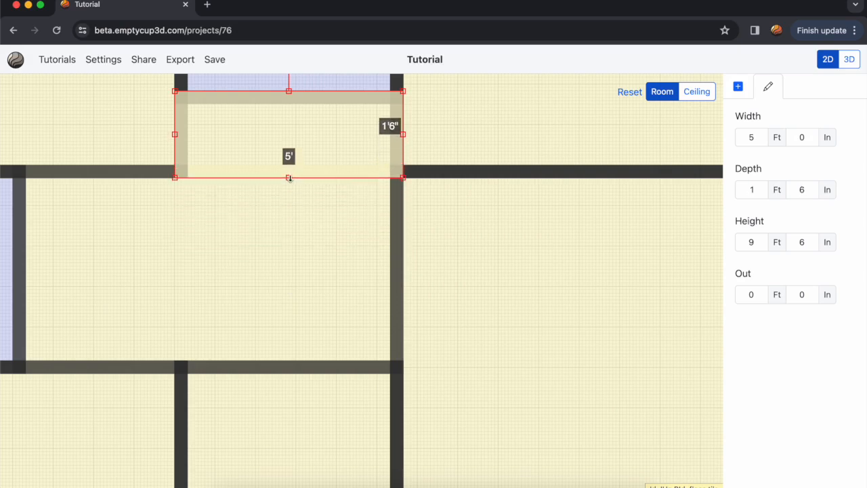
scroll(289, 178, down, 5)
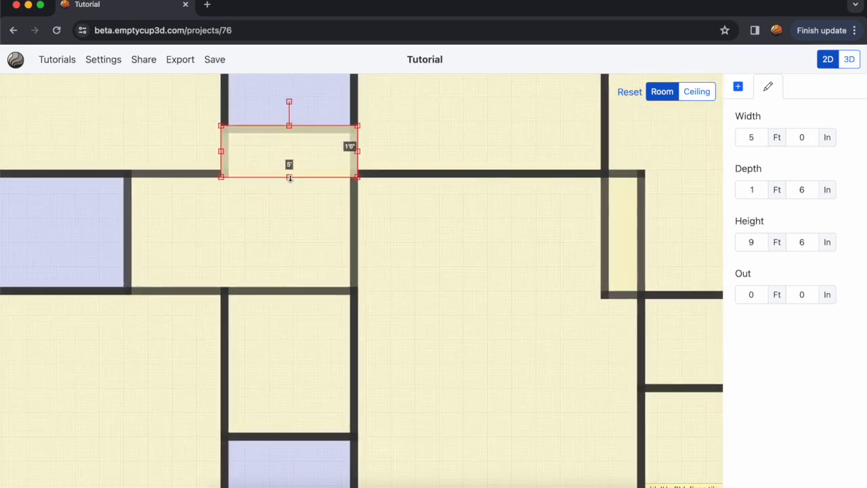
drag(289, 178, 289, 171)
scroll(219, 197, down, 10)
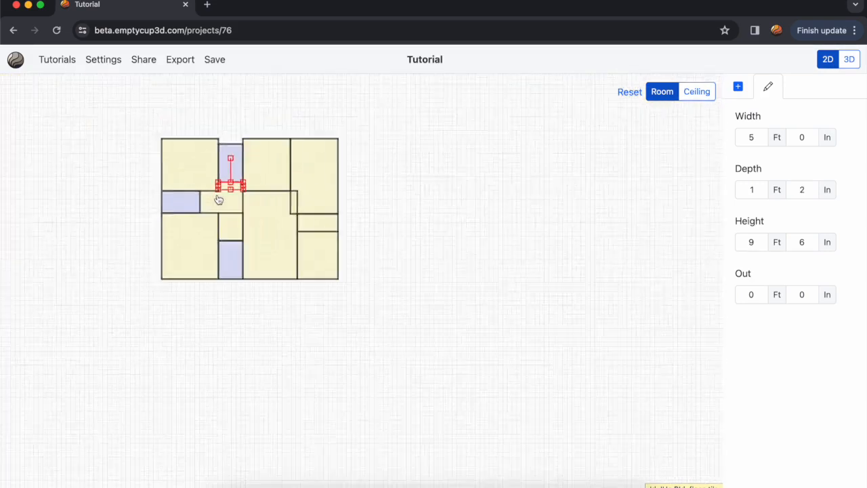
Examine the dining room wall that overlaps the drawing room and compare it with the floorplan image
scroll(242, 190, up, 6)
drag(628, 251, 707, 255)
click(708, 255)
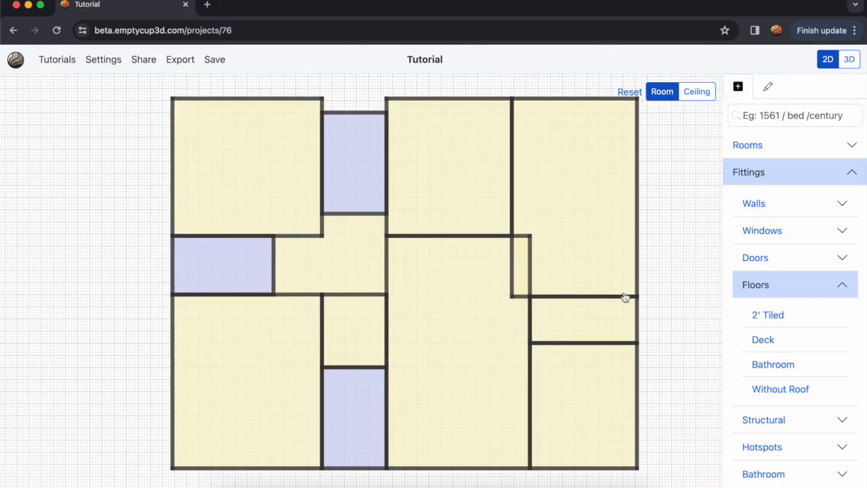
click(531, 250)
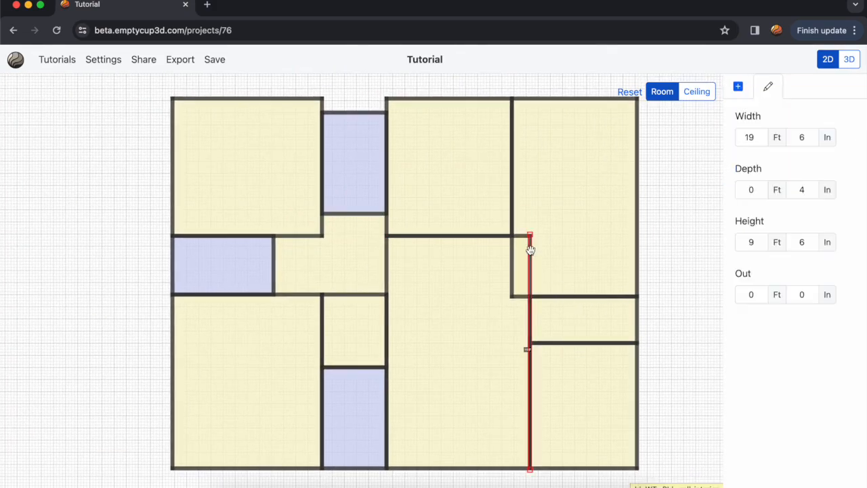
key(super+Tab)
scroll(262, 171, down, 1)
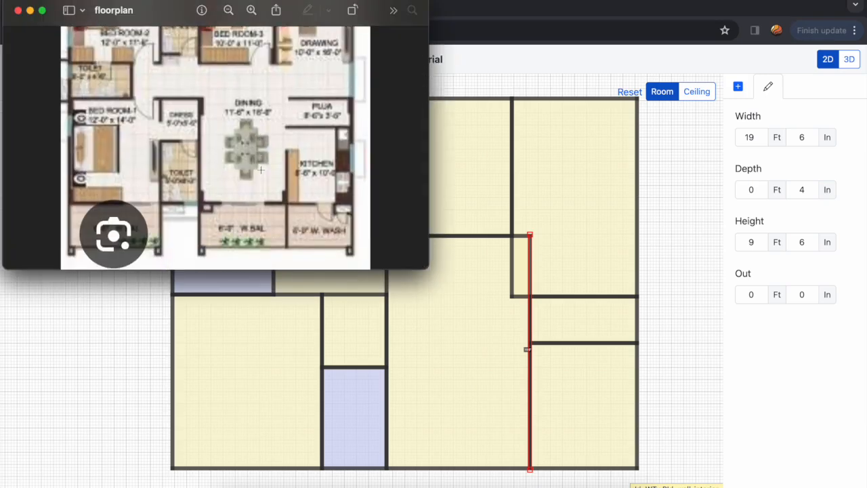
key(super+Tab)
click(656, 258)
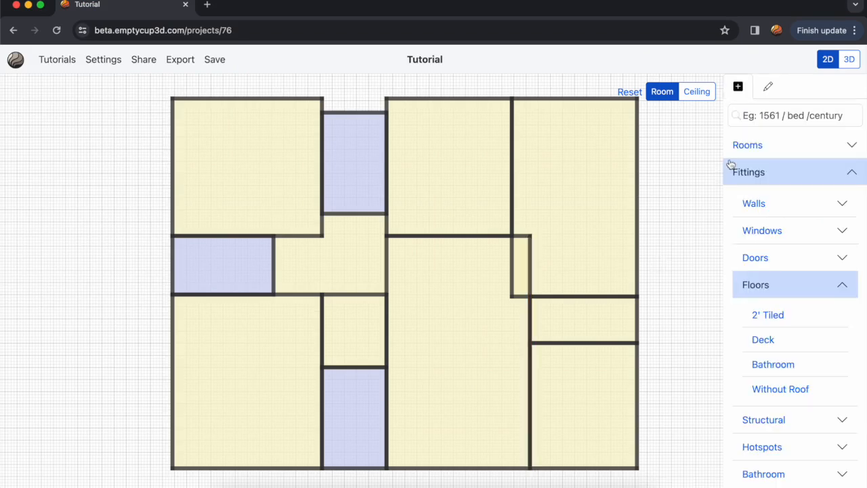
Add a balcony in the empty area beside the plan and consult the balcony and wash area sizes in the floorplan image
click(848, 174)
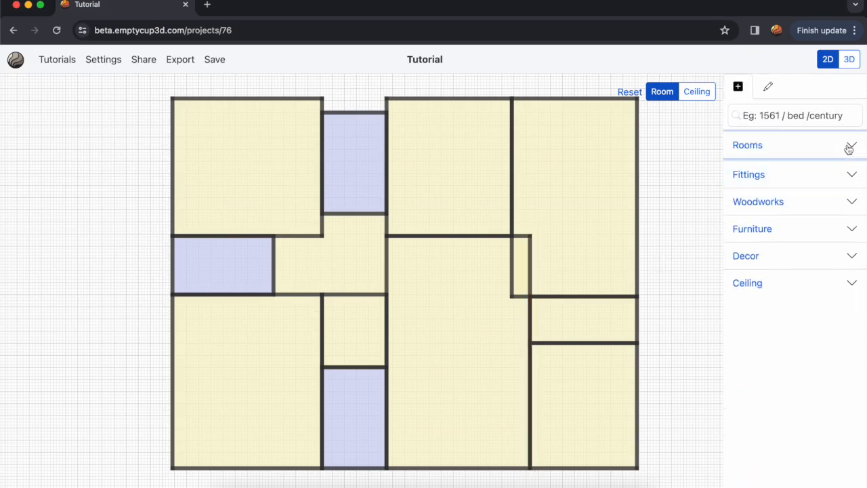
click(846, 146)
click(808, 227)
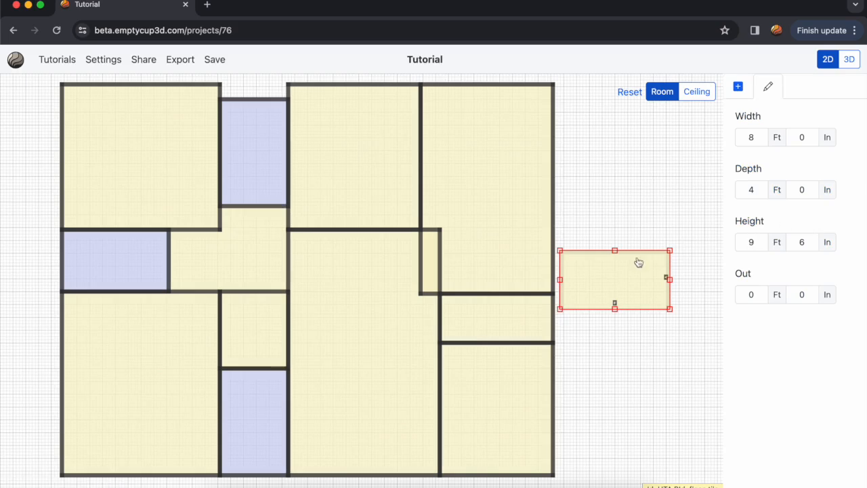
key(super+Tab)
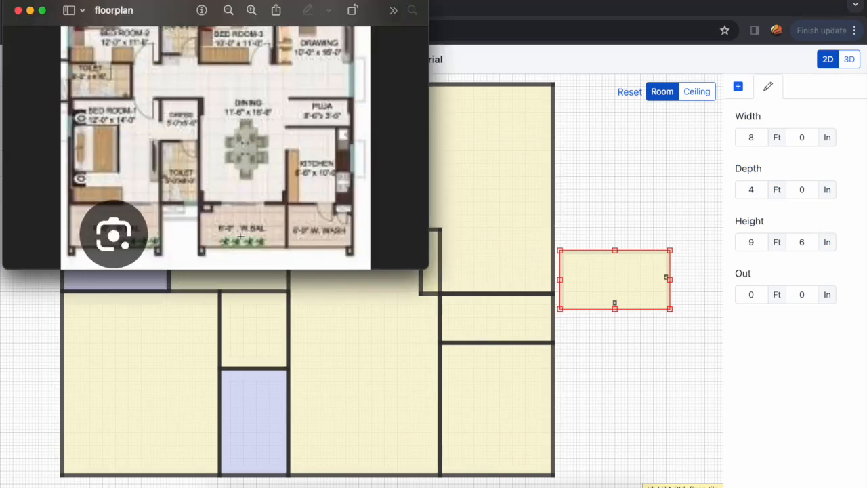
scroll(320, 236, down, 2)
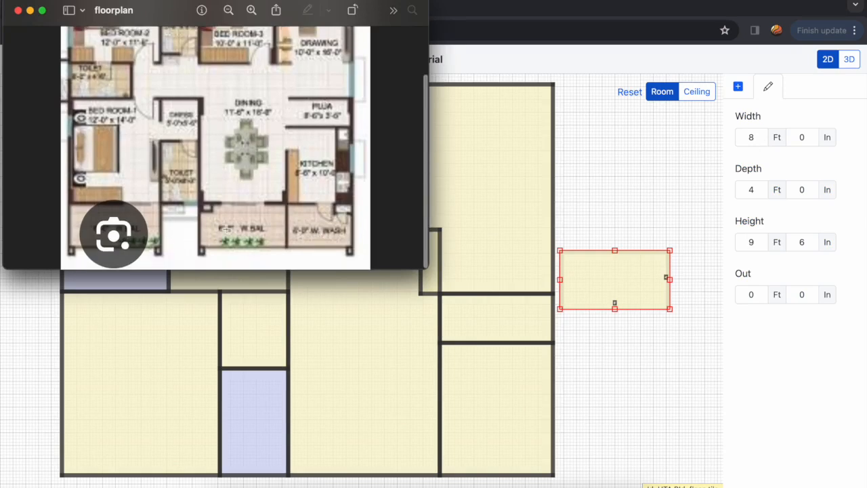
click(633, 300)
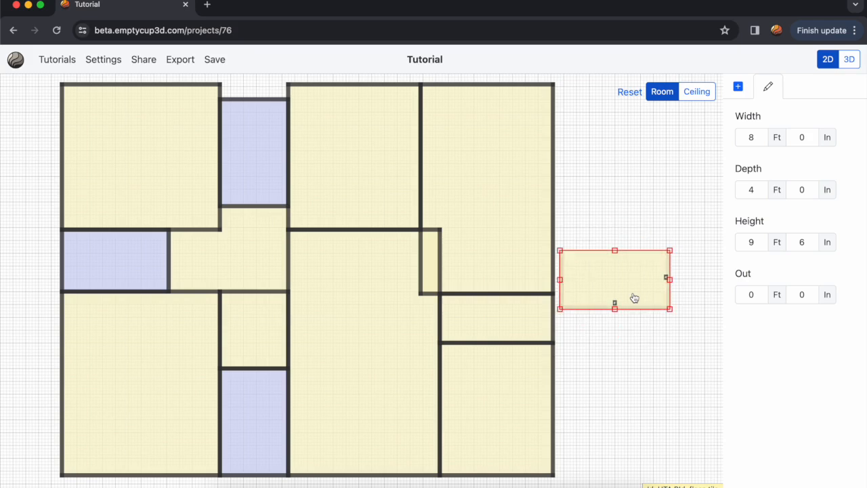
Set the balcony's depth to 6 ft and move it directly below the kitchen as the wash area
click(759, 187)
click(759, 187)
drag(655, 204, 655, 154)
key(super+Tab)
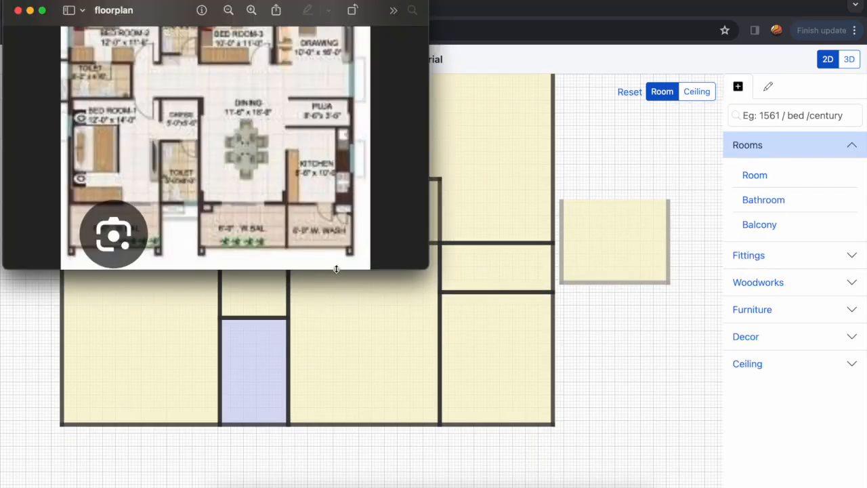
click(615, 247)
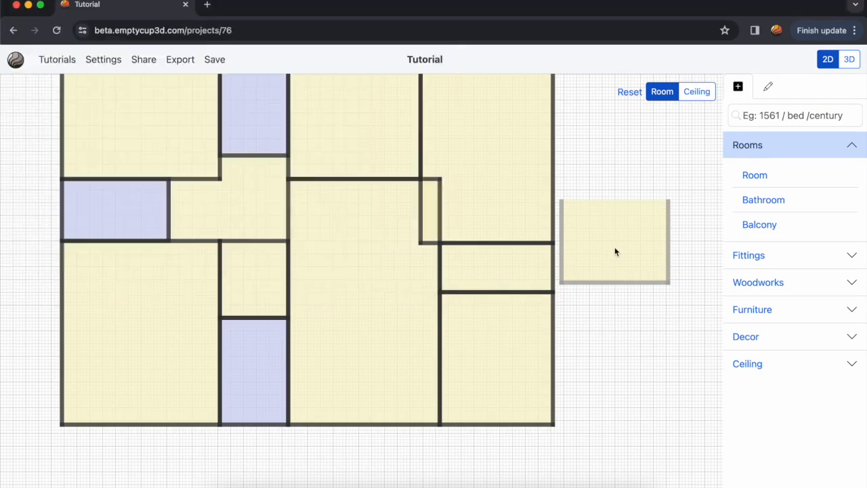
click(601, 273)
drag(624, 262, 509, 375)
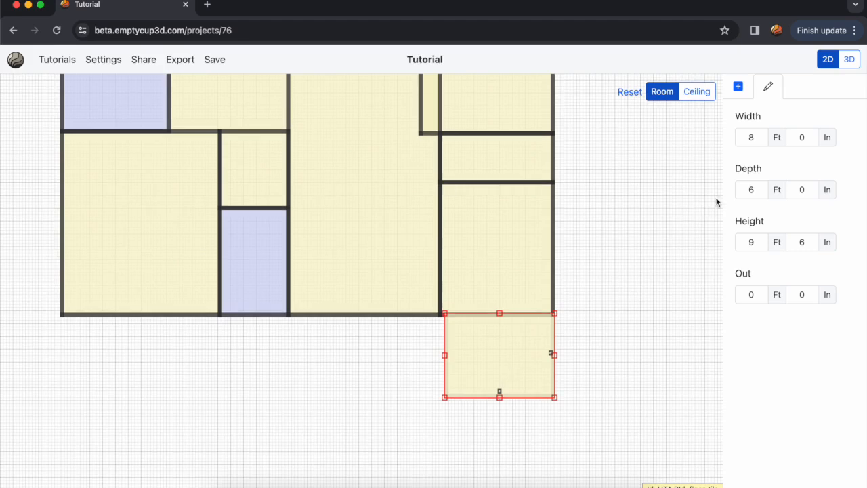
Widen the wash area balcony to 8 ft 6 in to match the kitchen's width and align it with the kitchen walls
click(810, 135)
click(811, 134)
click(811, 134)
click(811, 134)
click(811, 135)
click(810, 134)
click(629, 373)
Duplicate the wash area balcony below the dining room and widen the copy to 11 ft 6 in to match the dining room
drag(523, 384, 441, 355)
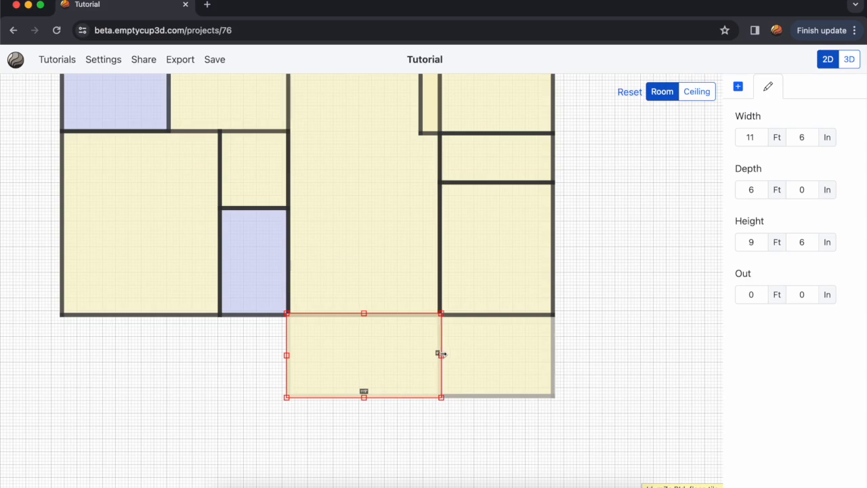
scroll(414, 384, up, 5)
scroll(416, 384, up, 3)
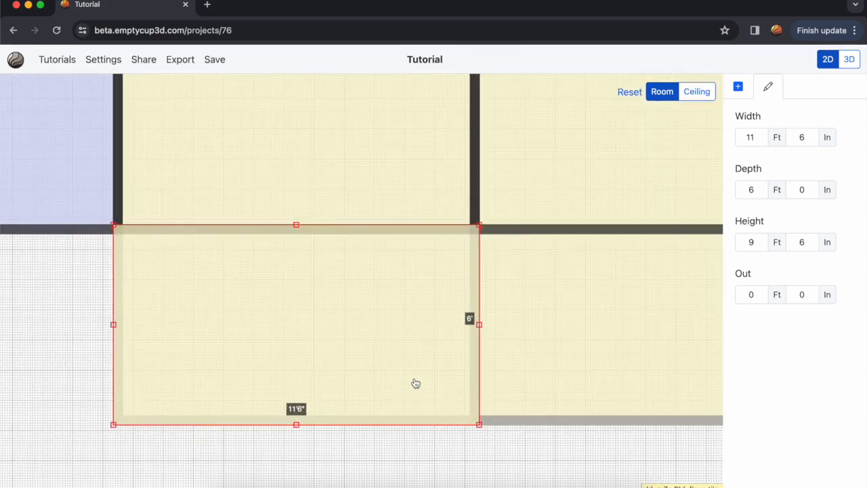
scroll(415, 384, down, 10)
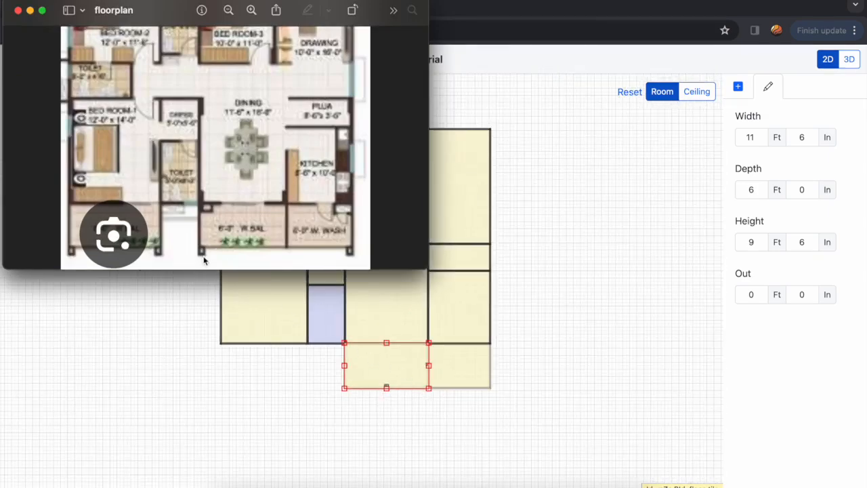
Place a copy of the dining room's balcony directly below bedroom 1 and widen it to match the bedroom's walls
click(209, 368)
key(super+Tab)
click(387, 364)
drag(388, 368, 264, 362)
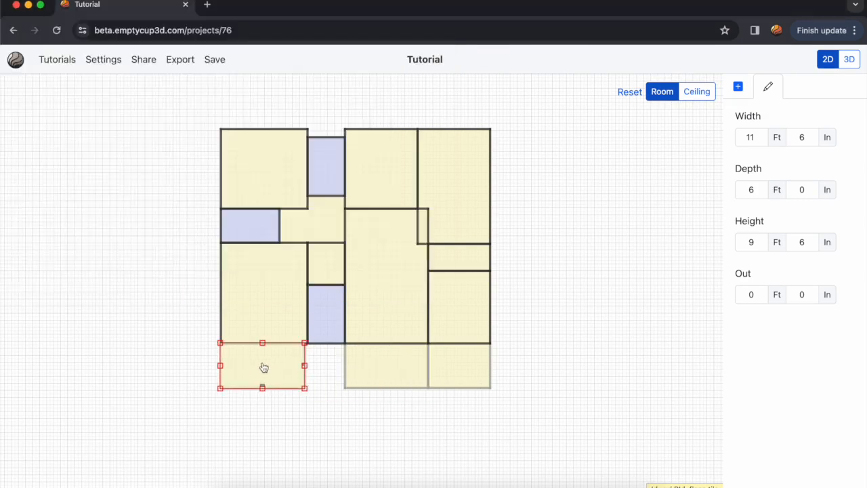
key(super+Tab)
key(super+Tab)
scroll(290, 370, up, 5)
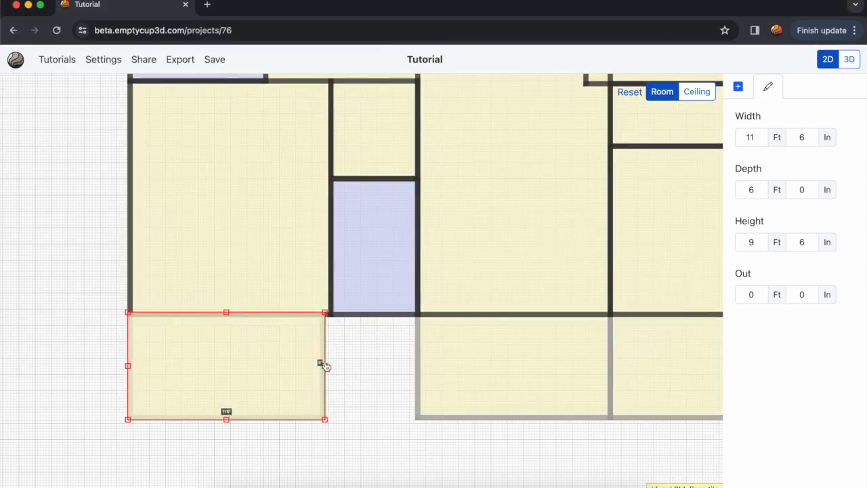
drag(324, 365, 333, 365)
click(370, 393)
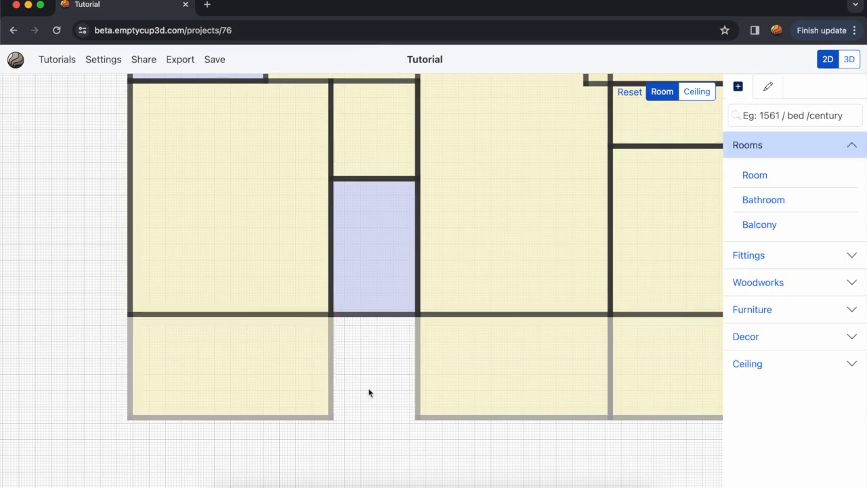
Check the floorplan image and delete the two side walls enclosing the overlap between the dining and drawing rooms
scroll(369, 393, down, 3)
drag(369, 393, 271, 403)
scroll(387, 220, up, 5)
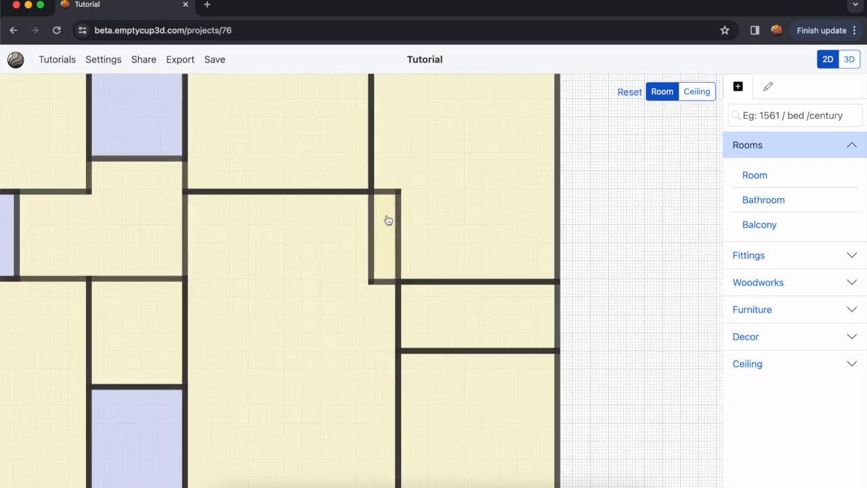
key(super+Tab)
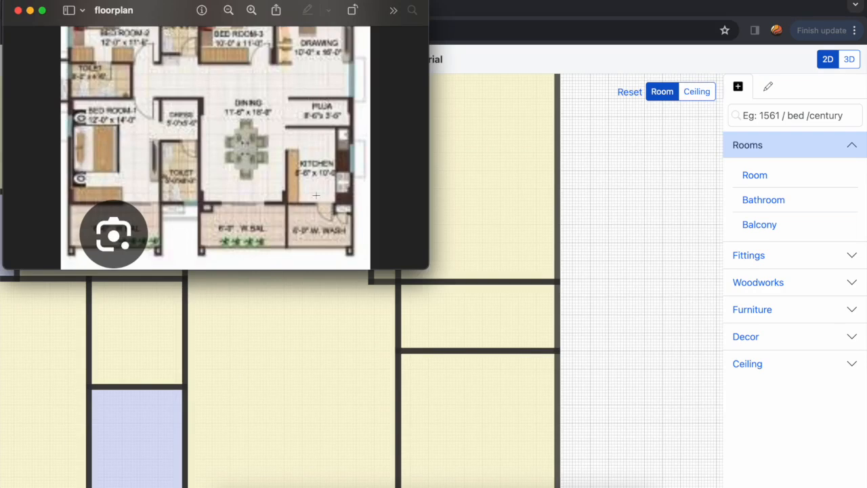
key(super+Tab)
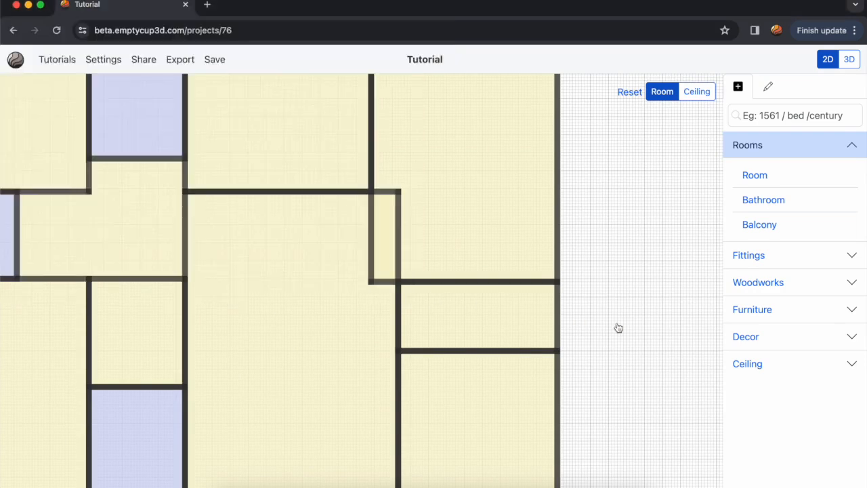
click(399, 246)
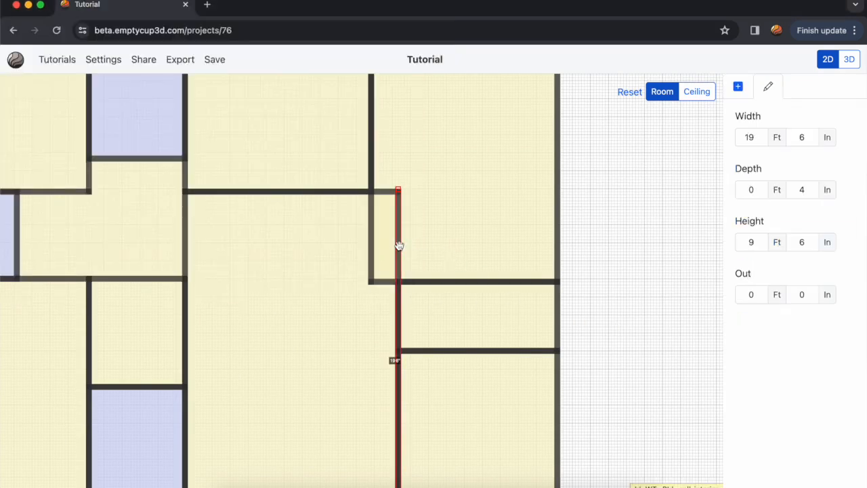
key(Delete)
scroll(399, 250, down, 5)
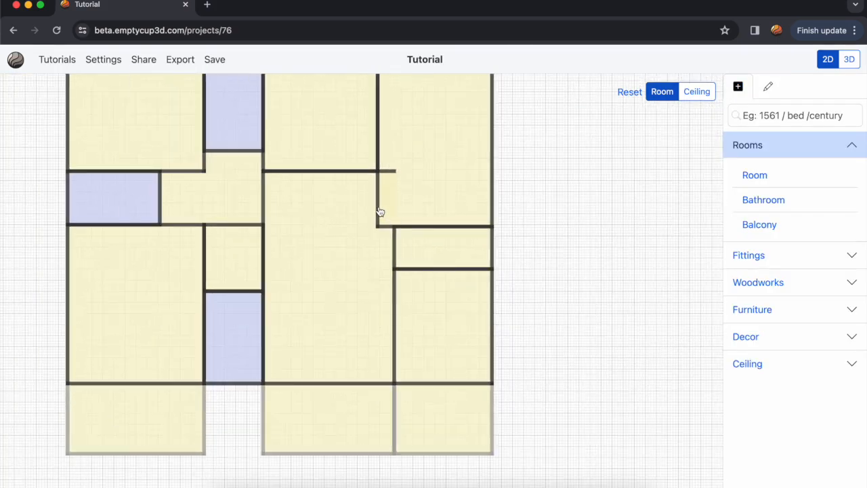
click(378, 210)
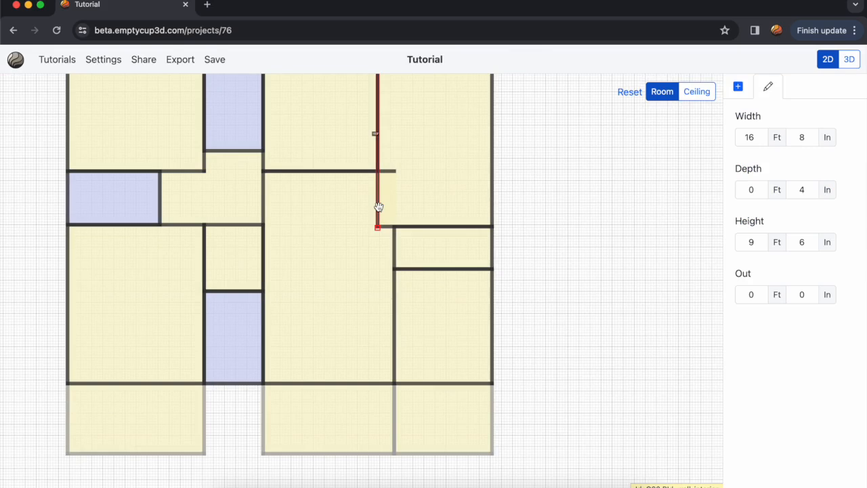
key(Delete)
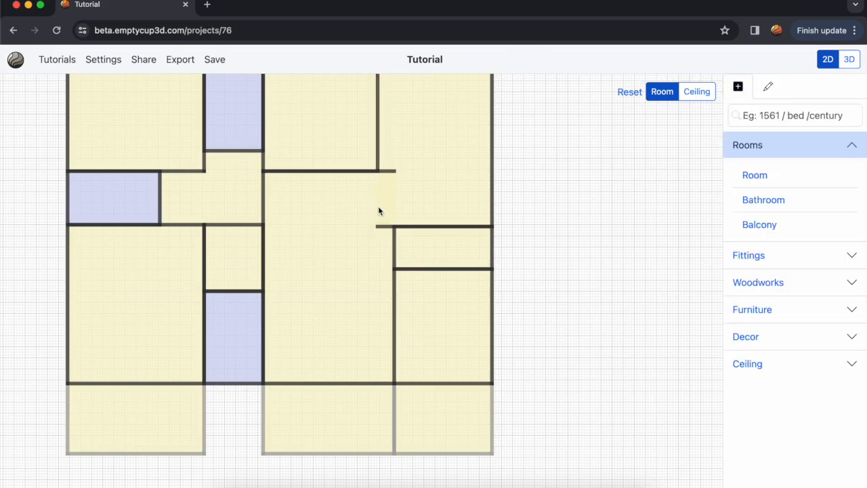
Delete the dining room's upper wall and the drawing room's lower wall that project into the opening between the two rooms
click(390, 171)
click(389, 170)
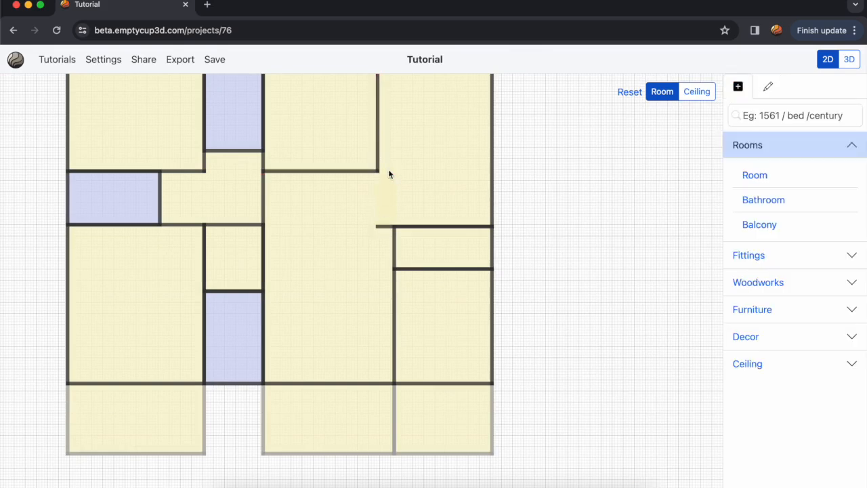
click(390, 226)
click(391, 227)
Delete the pooja room's wall facing the dining room and the duplicate wall between the pooja room and the kitchen
click(396, 236)
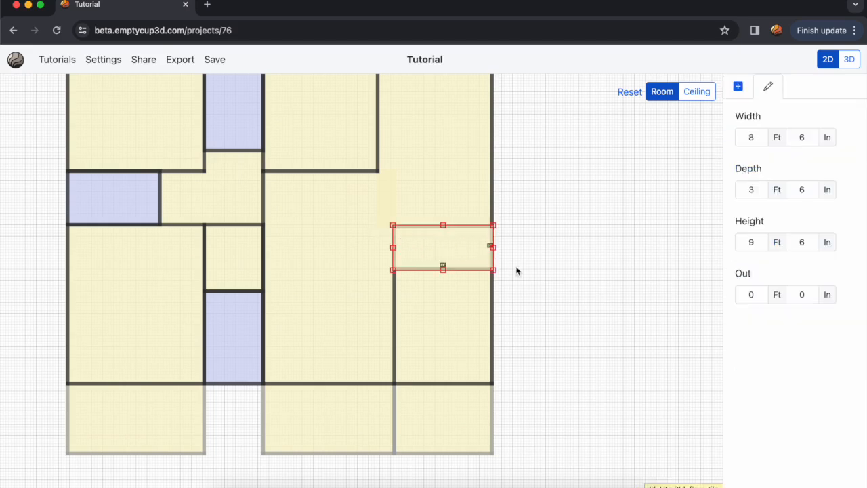
click(519, 271)
click(396, 255)
click(548, 278)
click(394, 248)
key(Delete)
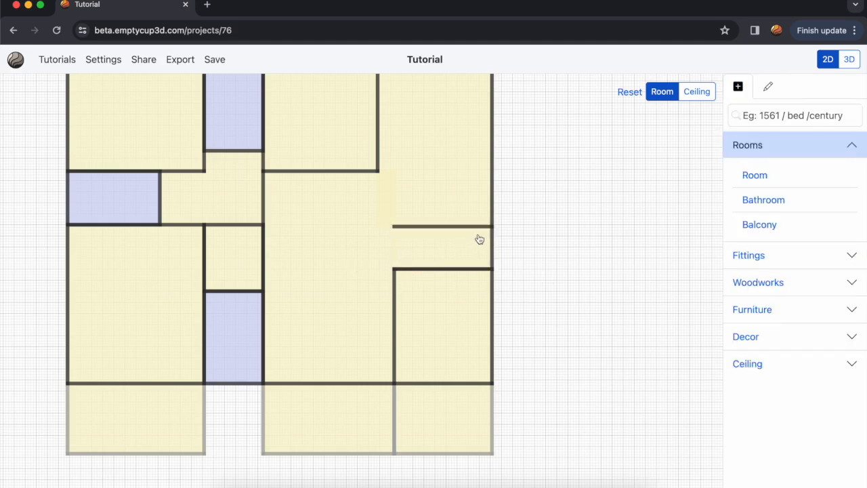
click(421, 270)
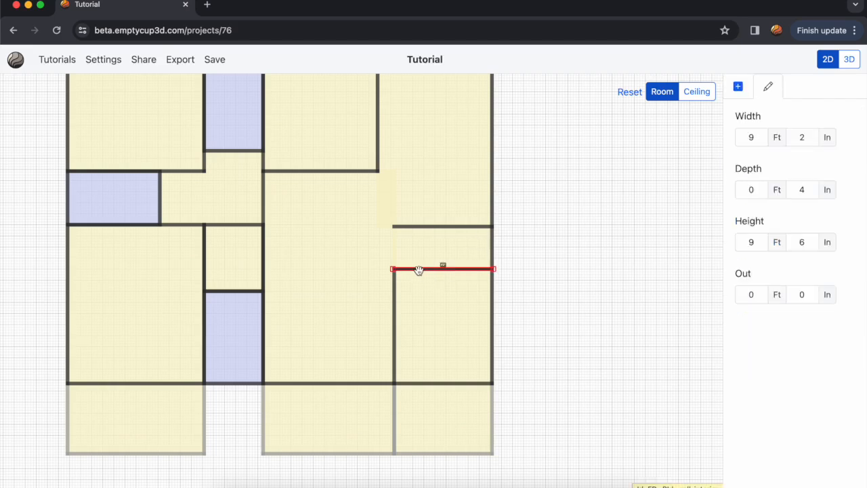
key(Delete)
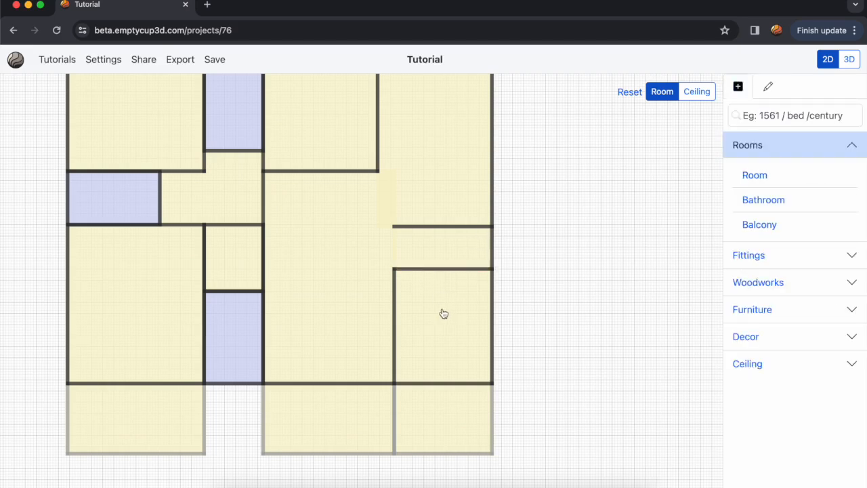
Delete the dining room's wall across the passage and the dress area's wall shared with bedroom 1
click(263, 205)
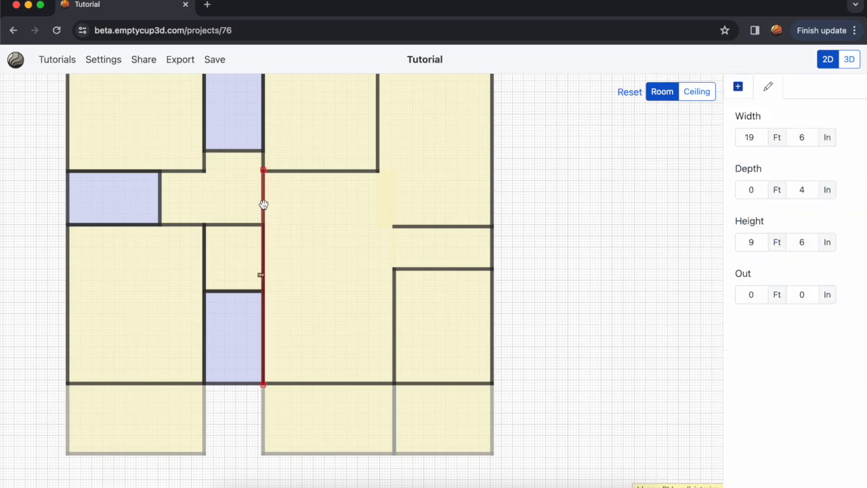
key(Delete)
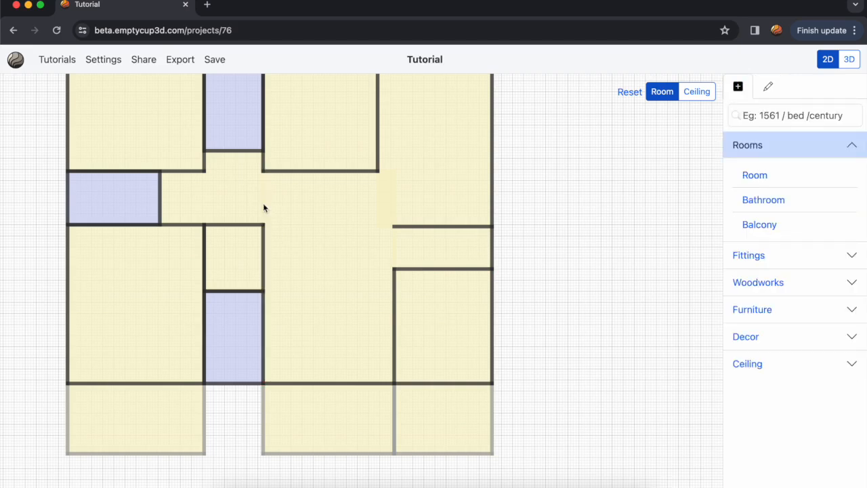
click(203, 242)
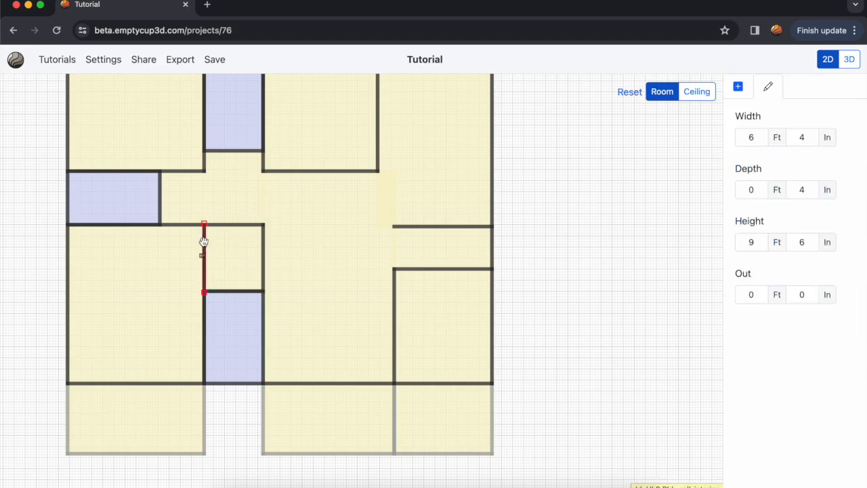
click(203, 241)
Shorten bedroom 1's wall beside the dress area to 8 ft 8 in so it runs only along the toilet
click(204, 242)
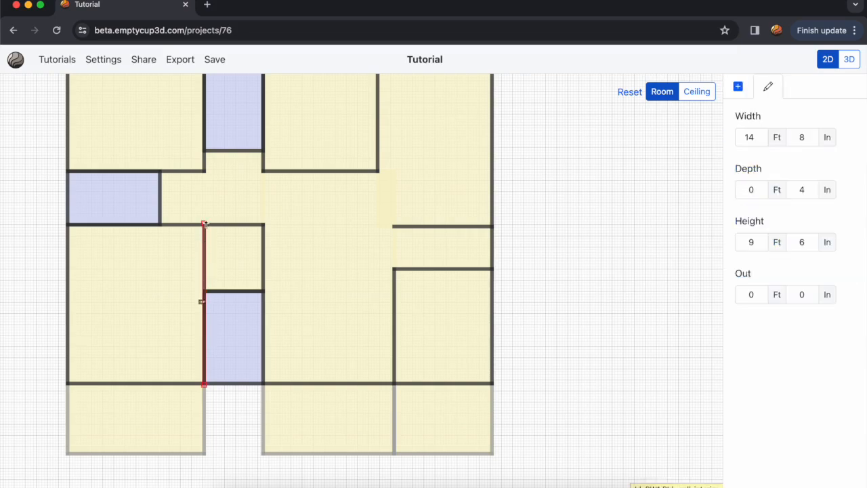
scroll(204, 225, up, 5)
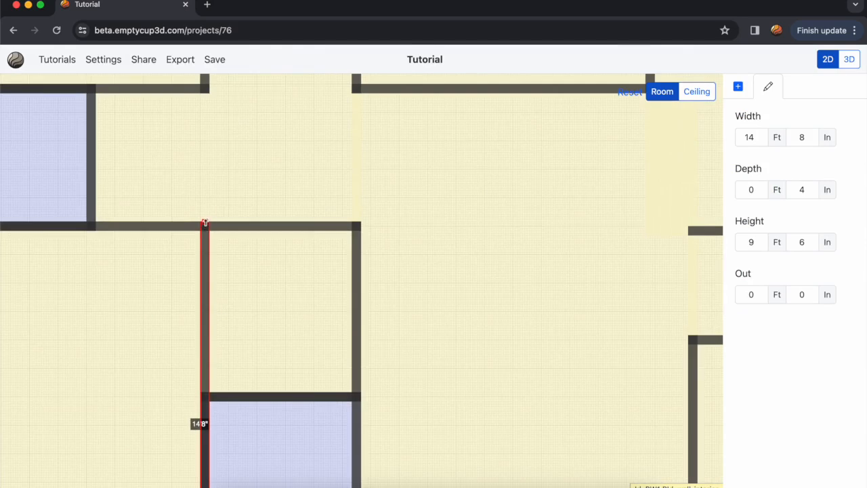
drag(205, 224, 230, 331)
scroll(201, 394, down, 5)
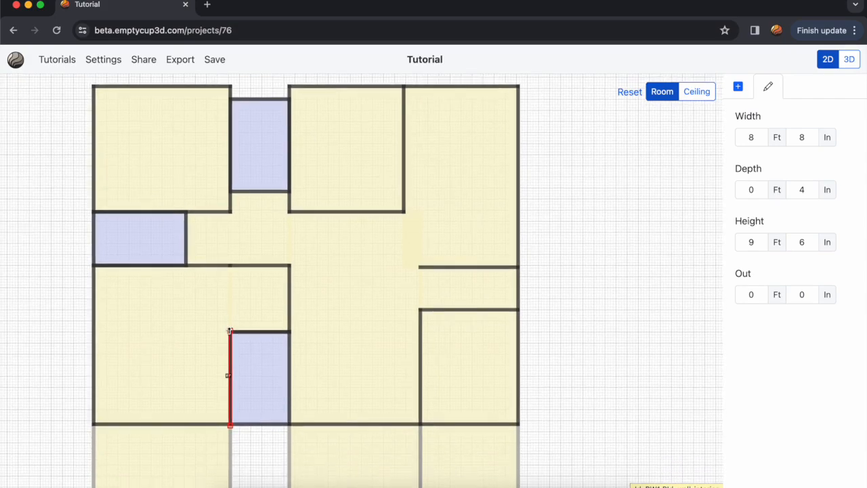
scroll(420, 277, down, 3)
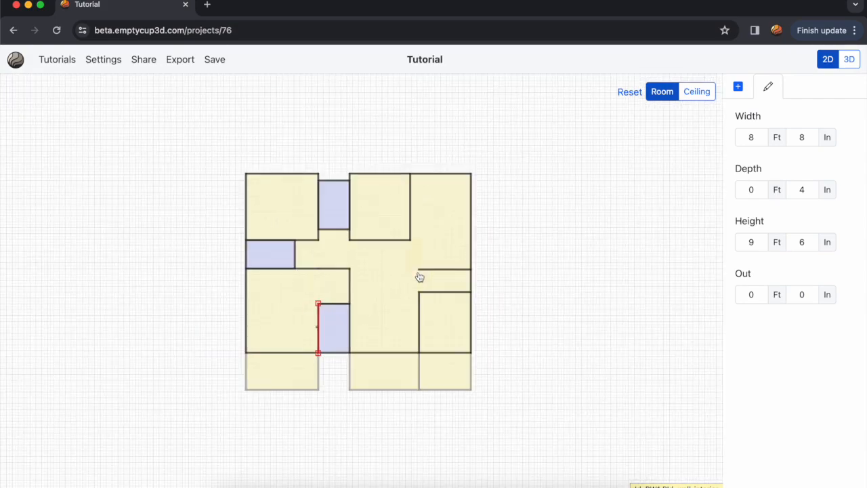
Save the project and view the apartment in 3D from above, comparing it with the floorplan image
click(219, 61)
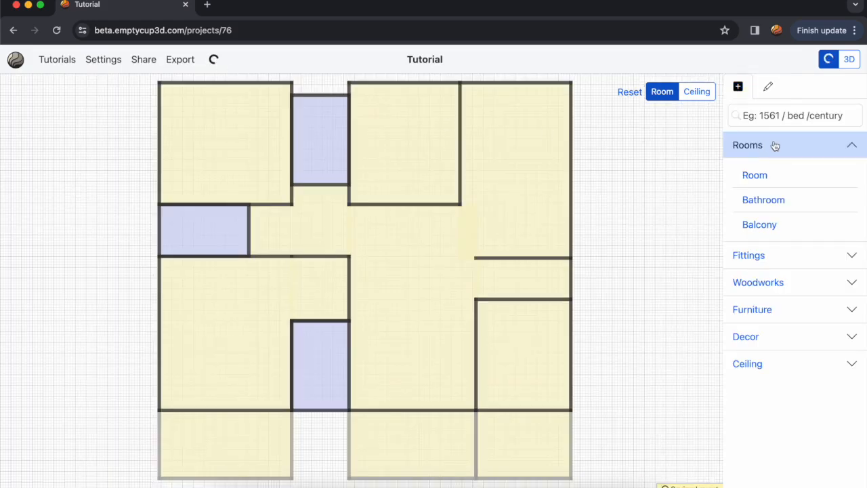
click(850, 60)
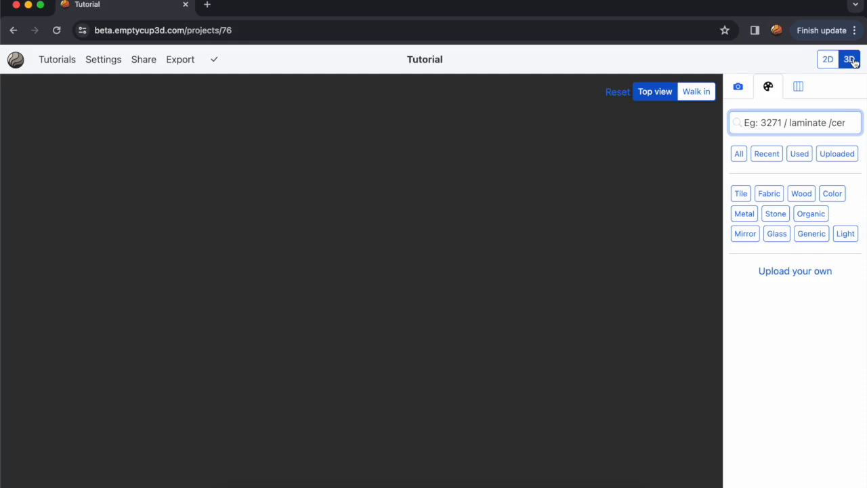
drag(384, 263, 478, 258)
click(213, 61)
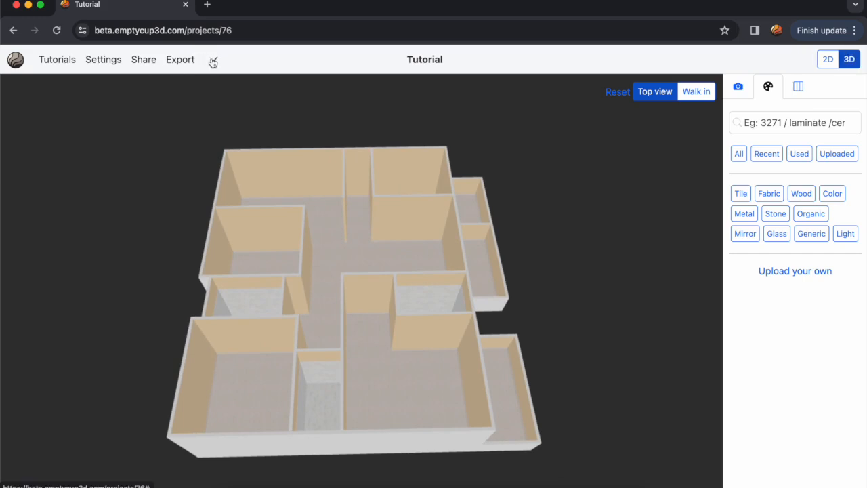
key(super+Tab)
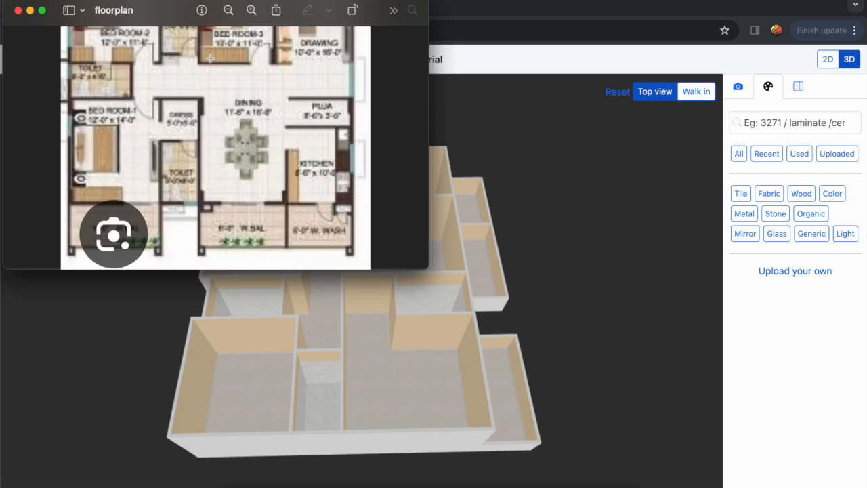
key(super+Tab)
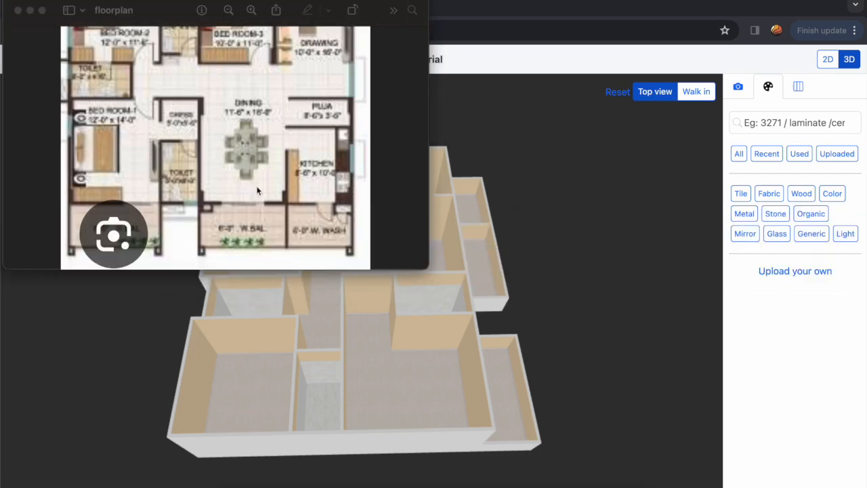